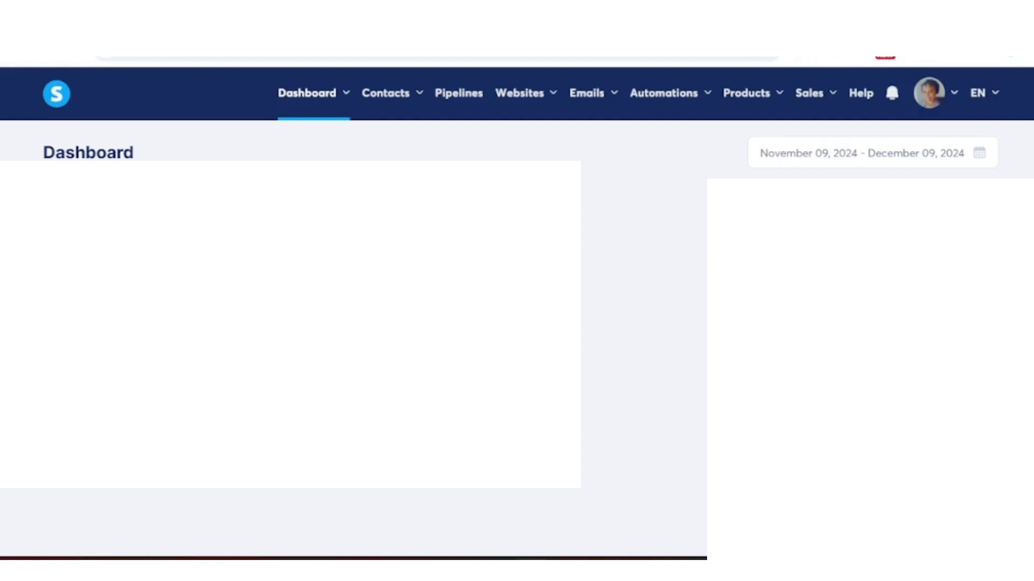
Open account Settings from the avatar dropdown, landing on the Profile page
{"action": "left_click", "coordinate": [956, 97]}
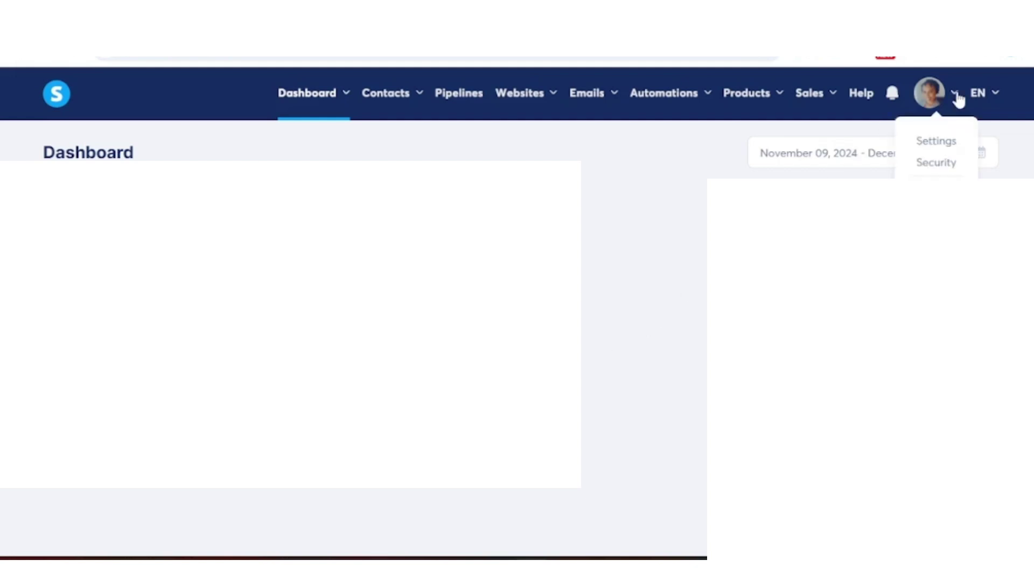
{"action": "left_click", "coordinate": [936, 142]}
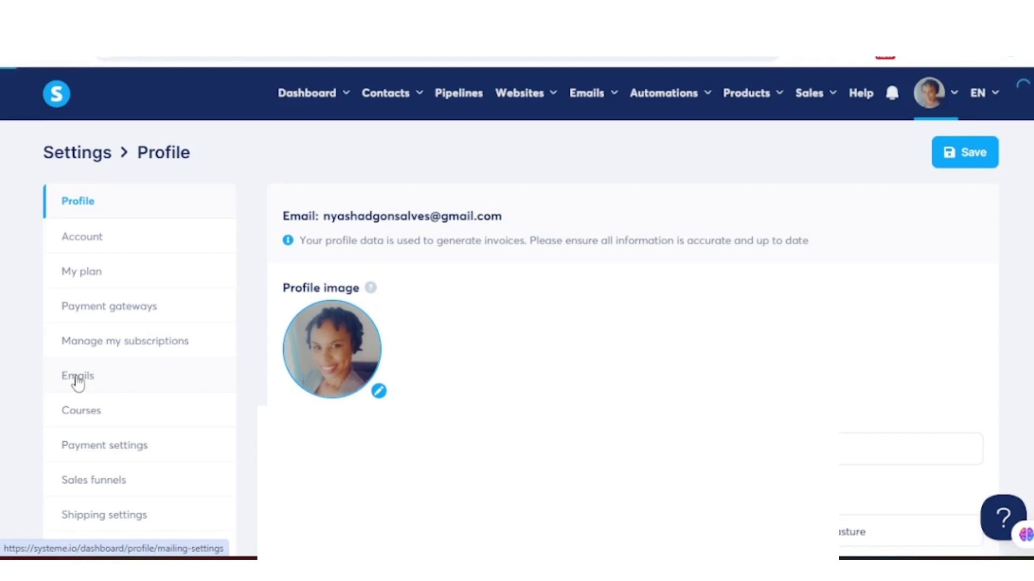
Show the Emails settings and review the Domains, Verified email addresses and Sender sections
{"action": "left_click", "coordinate": [78, 380]}
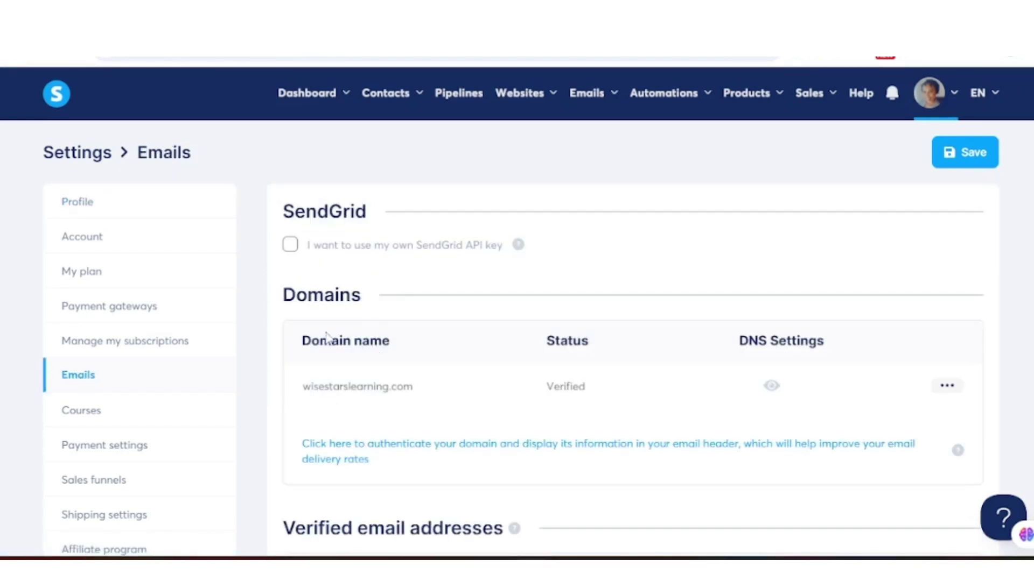
{"action": "scroll", "coordinate": [329, 225], "scroll_direction": "down", "scroll_amount": 2}
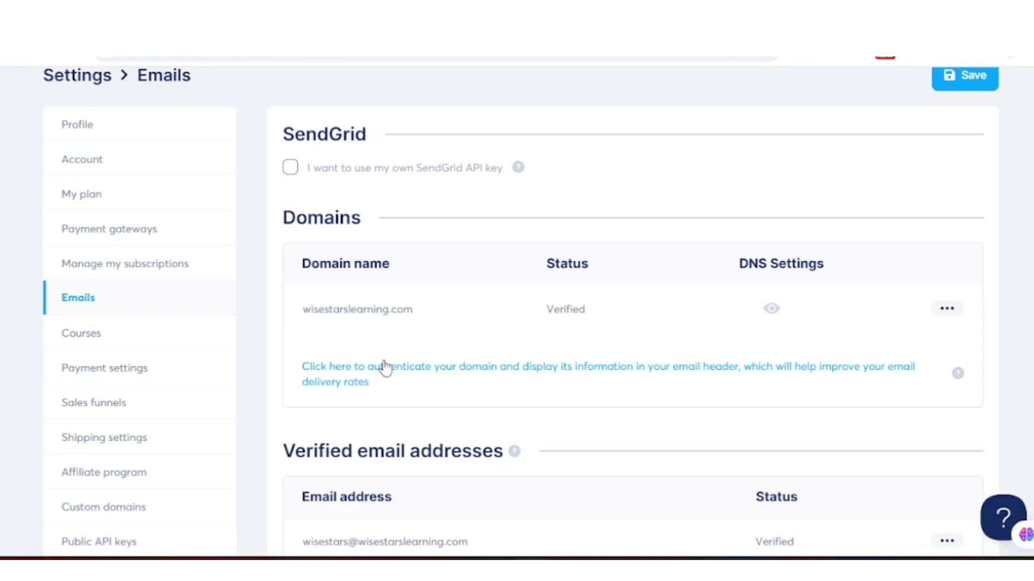
{"action": "scroll", "coordinate": [385, 368], "scroll_direction": "down", "scroll_amount": 2}
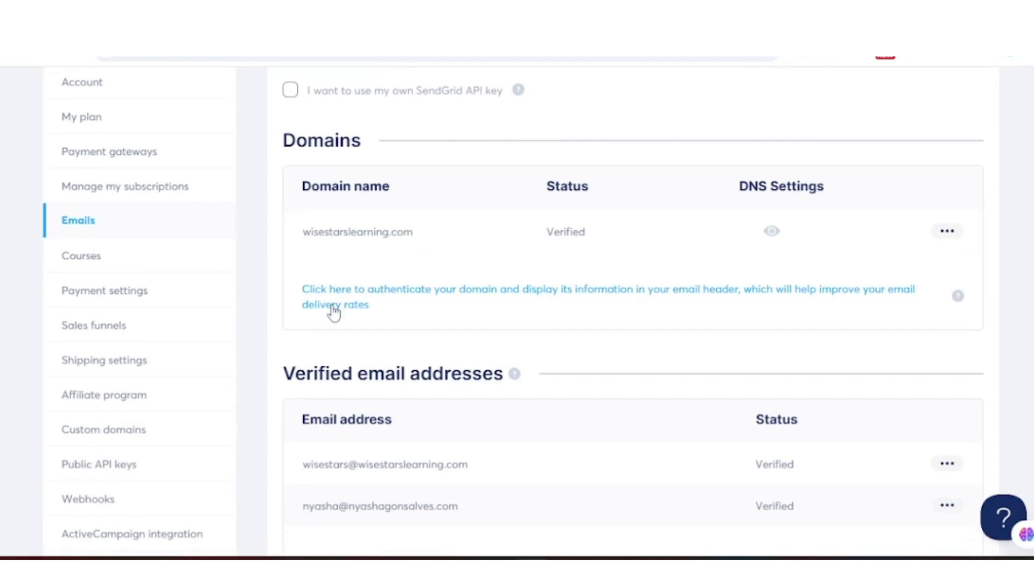
{"action": "scroll", "coordinate": [333, 312], "scroll_direction": "down", "scroll_amount": 2}
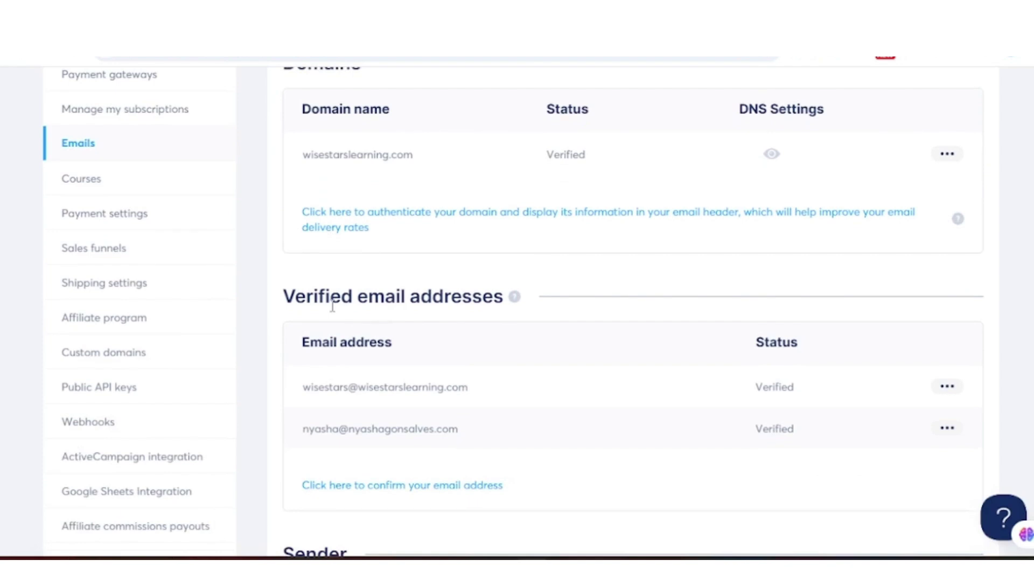
{"action": "scroll", "coordinate": [333, 307], "scroll_direction": "down", "scroll_amount": 4}
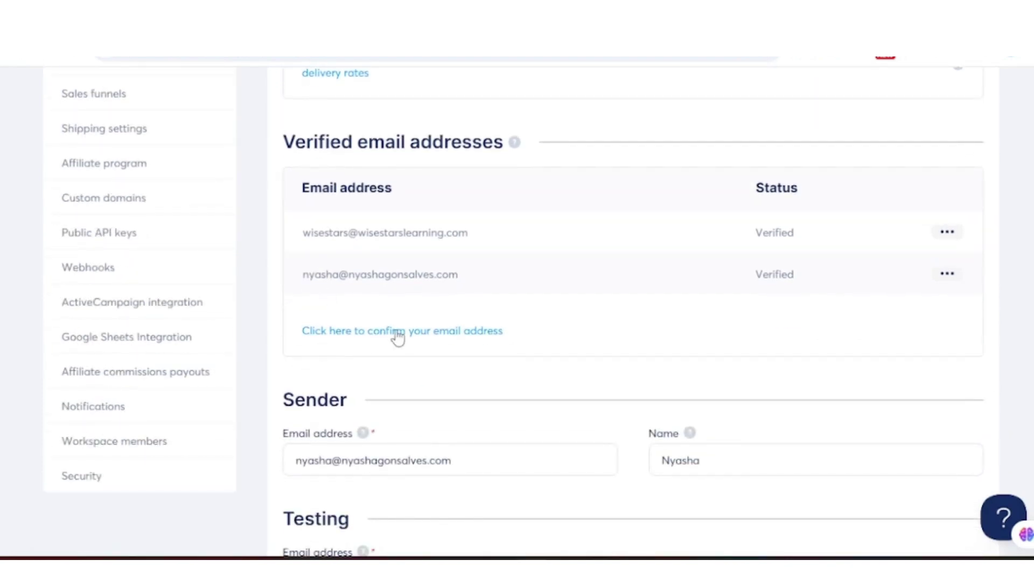
{"action": "left_click", "coordinate": [438, 336]}
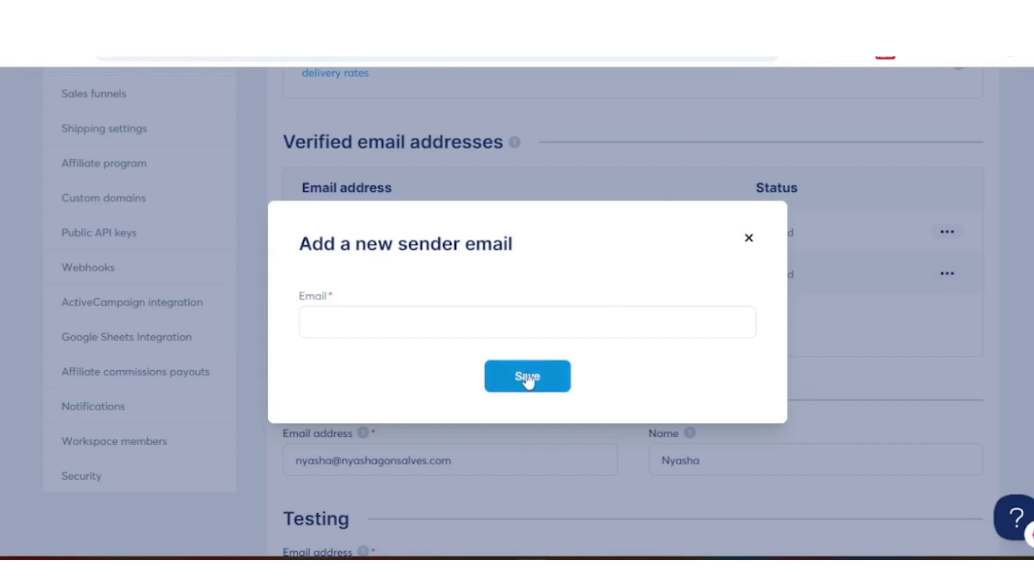
{"action": "left_click", "coordinate": [748, 239]}
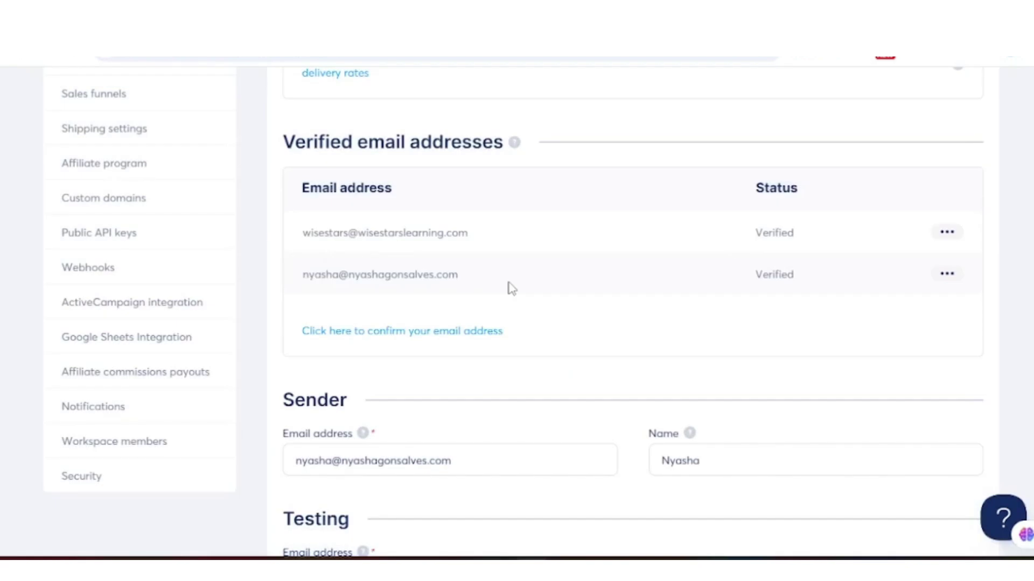
{"action": "scroll", "coordinate": [474, 323], "scroll_direction": "down", "scroll_amount": 1}
{"action": "scroll", "coordinate": [592, 323], "scroll_direction": "up", "scroll_amount": 3}
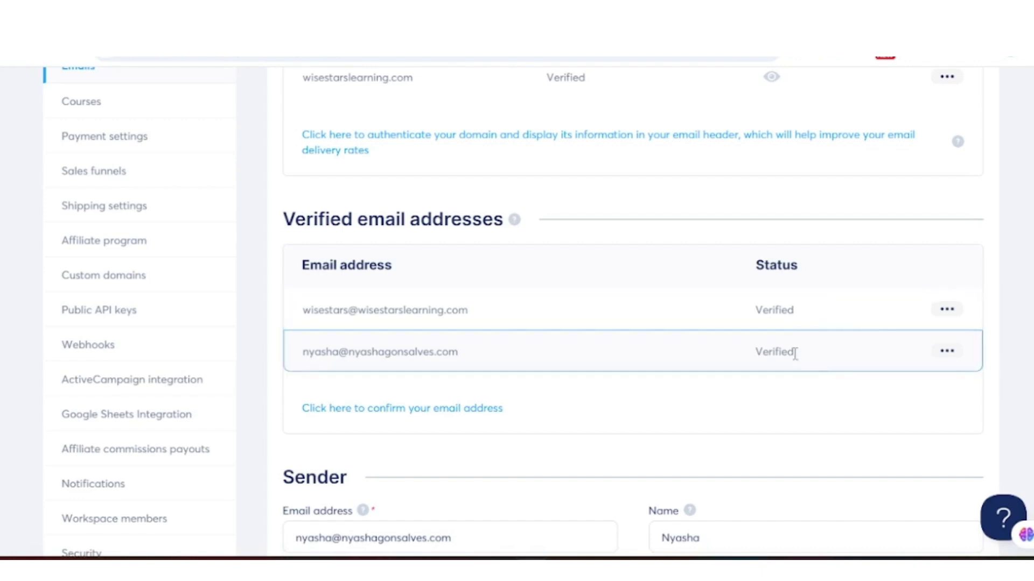
{"action": "scroll", "coordinate": [794, 356], "scroll_direction": "up", "scroll_amount": 5}
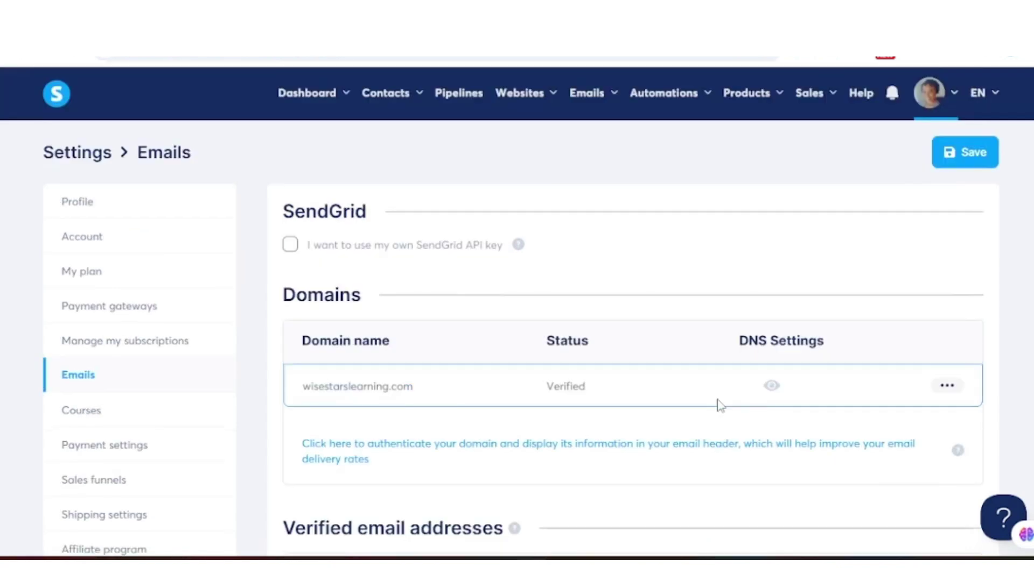
Paste the custom sending domain into the authenticate-domain form and save it
{"action": "left_click", "coordinate": [464, 450]}
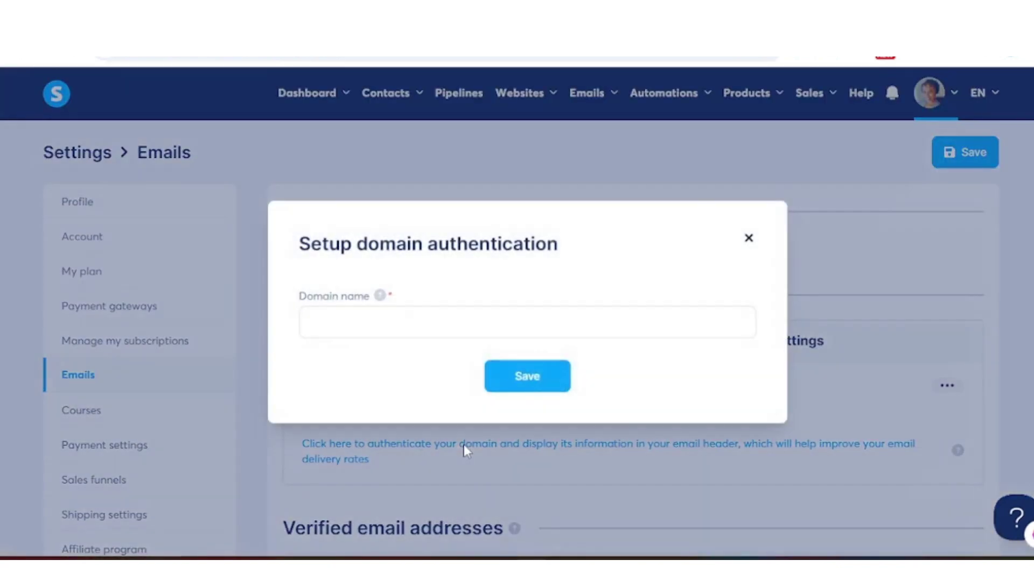
{"action": "left_click", "coordinate": [451, 321]}
{"action": "type", "text": "nyashagonsalves.com"}
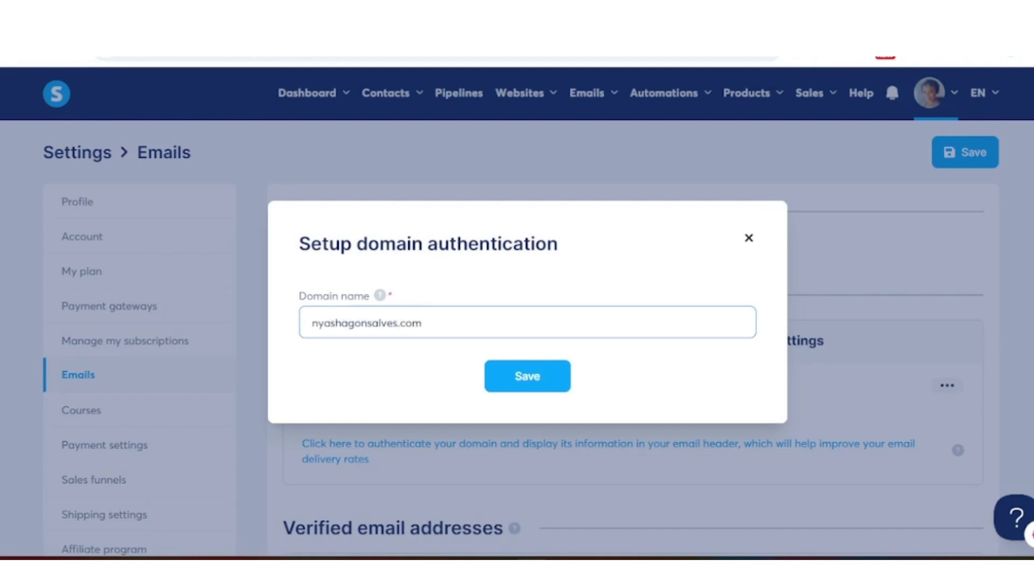
{"action": "left_click", "coordinate": [546, 389]}
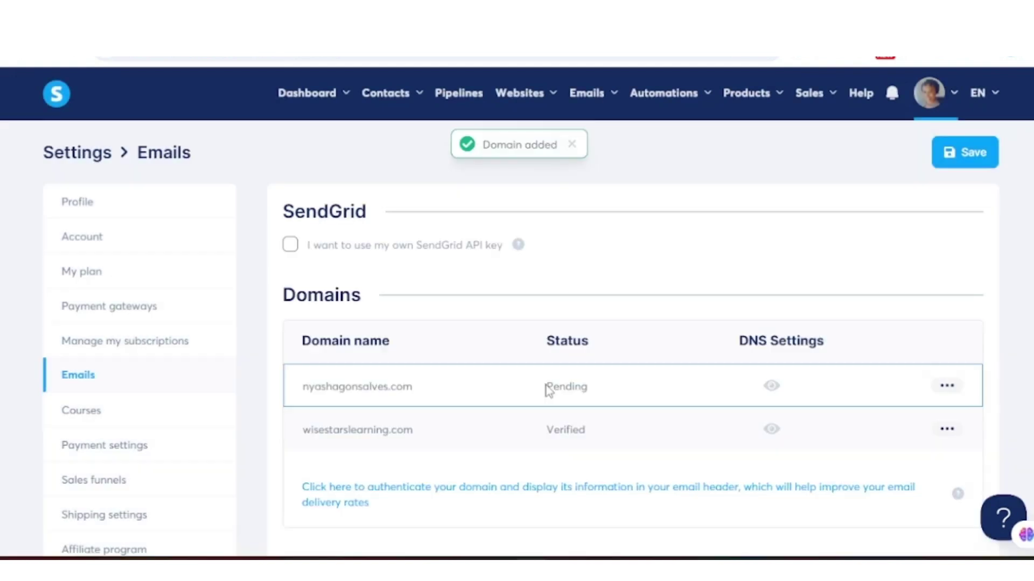
Show the Pending domain's required DNS records: three CNAMEs and one TXT
{"action": "scroll", "coordinate": [505, 415], "scroll_direction": "down", "scroll_amount": 2}
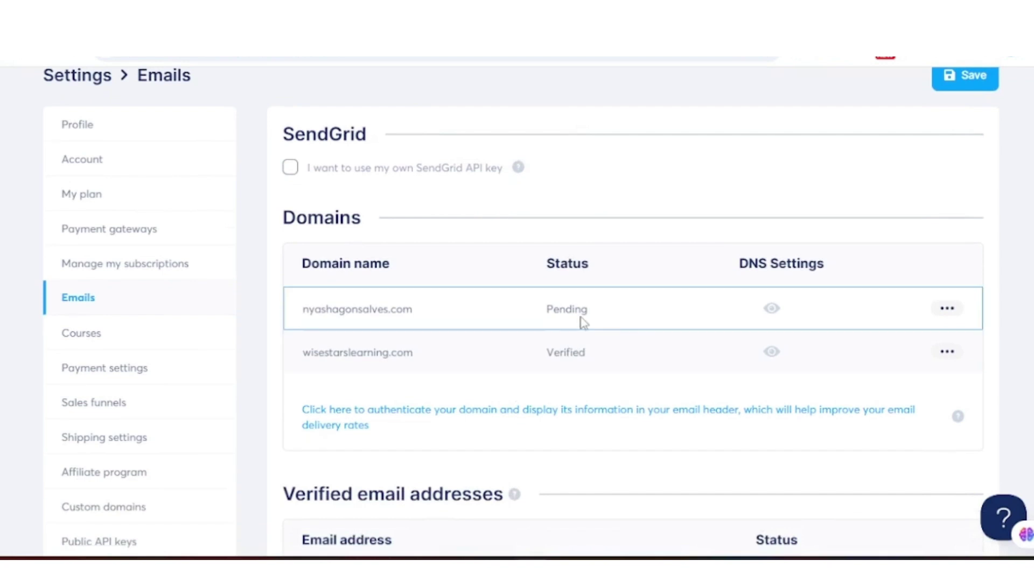
{"action": "scroll", "coordinate": [584, 323], "scroll_direction": "up", "scroll_amount": 2}
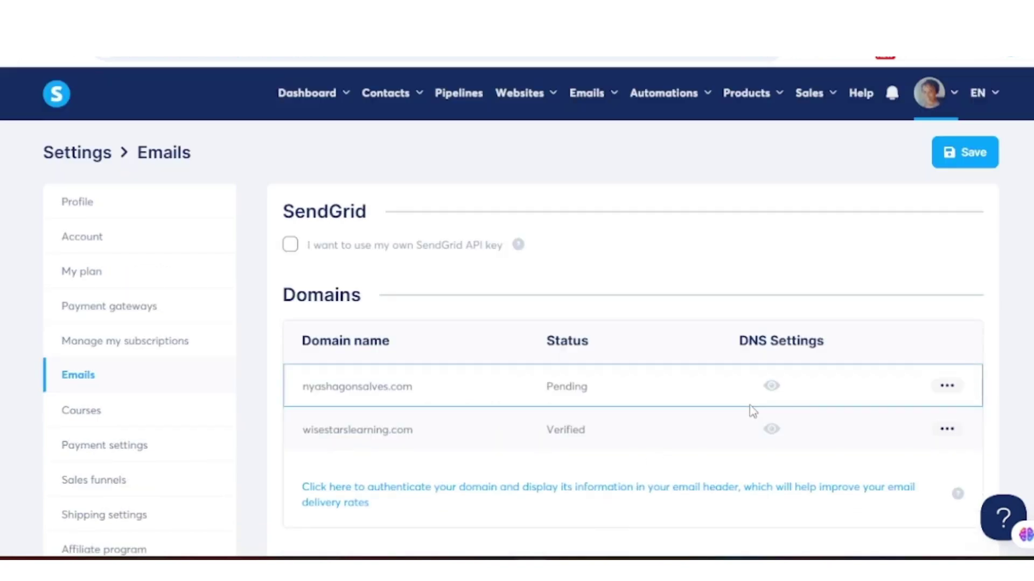
{"action": "left_click", "coordinate": [772, 386]}
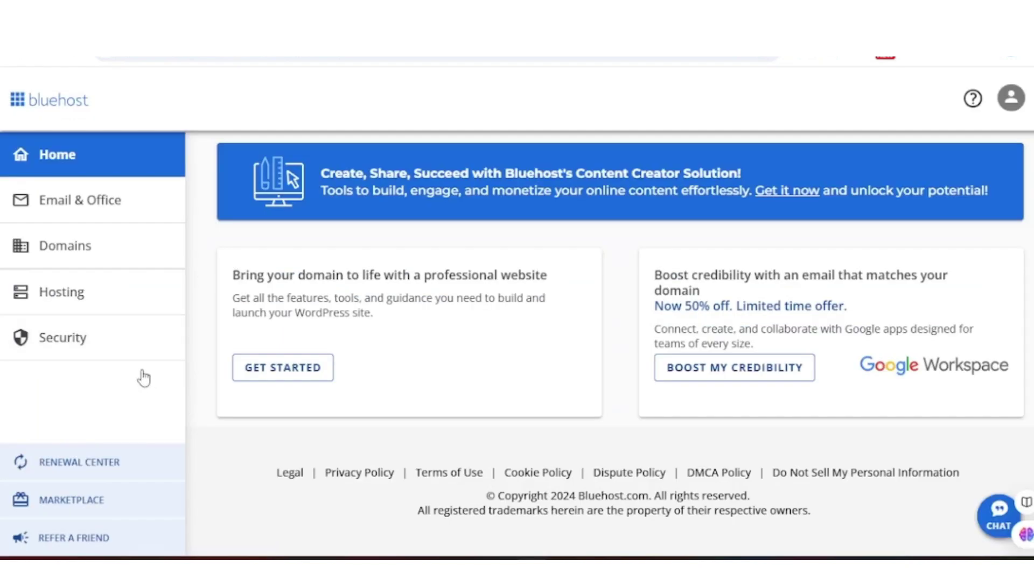
Open Advanced DNS Records from the domain's Advanced Tools in Bluehost, accepting the warning
{"action": "left_click", "coordinate": [80, 249]}
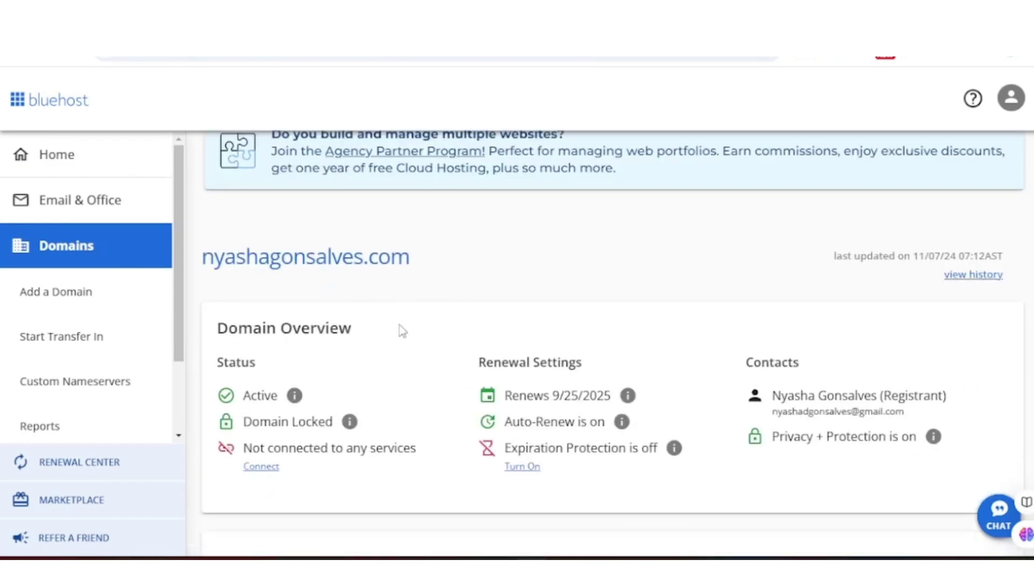
{"action": "scroll", "coordinate": [476, 349], "scroll_direction": "down", "scroll_amount": 3}
{"action": "scroll", "coordinate": [404, 334], "scroll_direction": "down", "scroll_amount": 5}
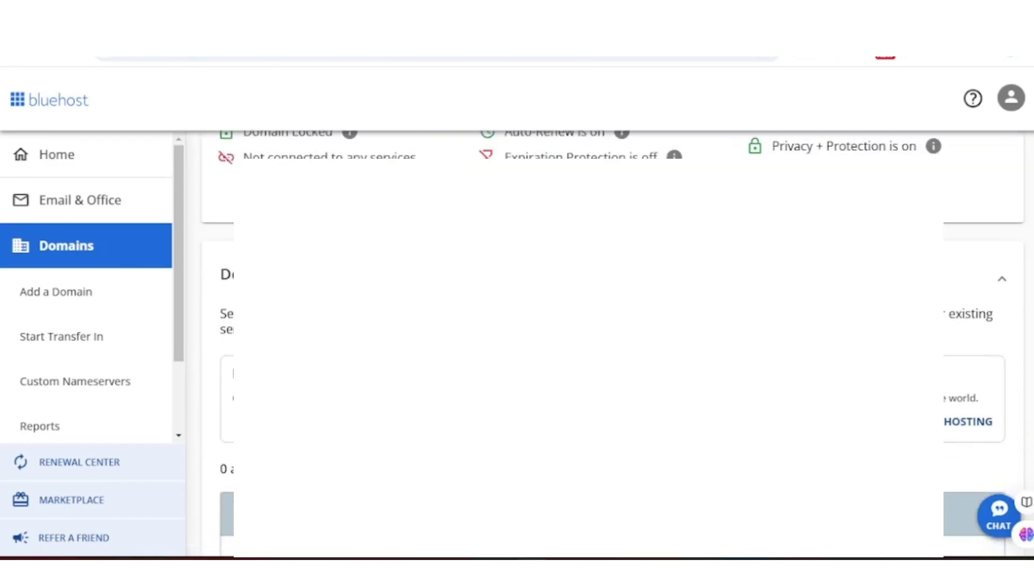
{"action": "scroll", "coordinate": [405, 335], "scroll_direction": "down", "scroll_amount": 14}
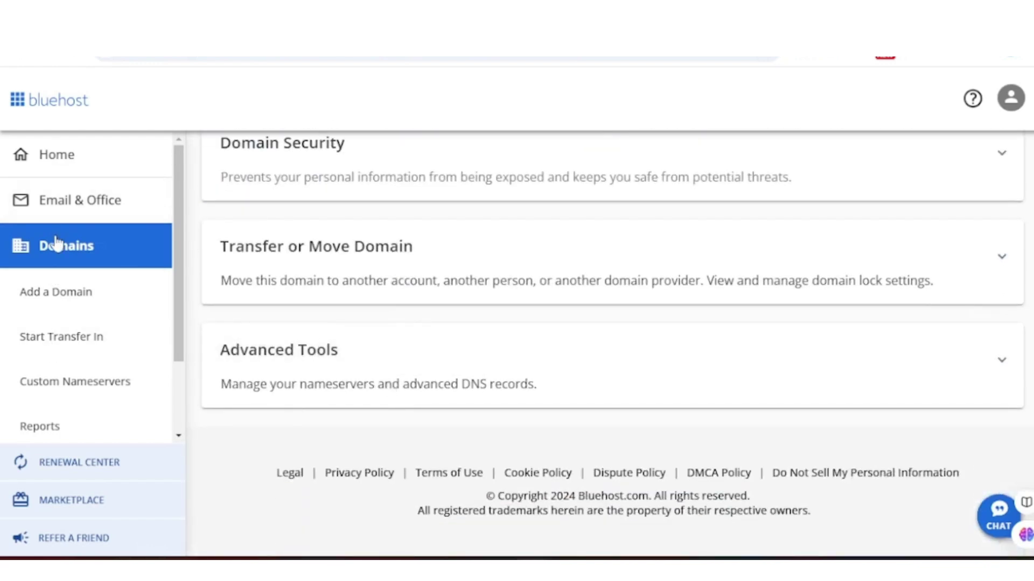
{"action": "left_click", "coordinate": [290, 364]}
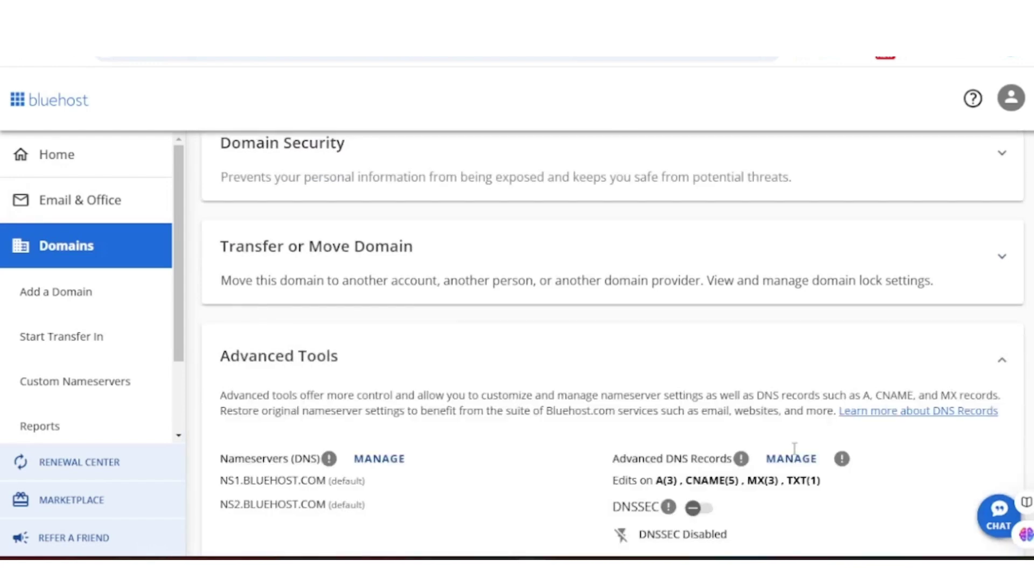
{"action": "scroll", "coordinate": [675, 439], "scroll_direction": "down", "scroll_amount": 3}
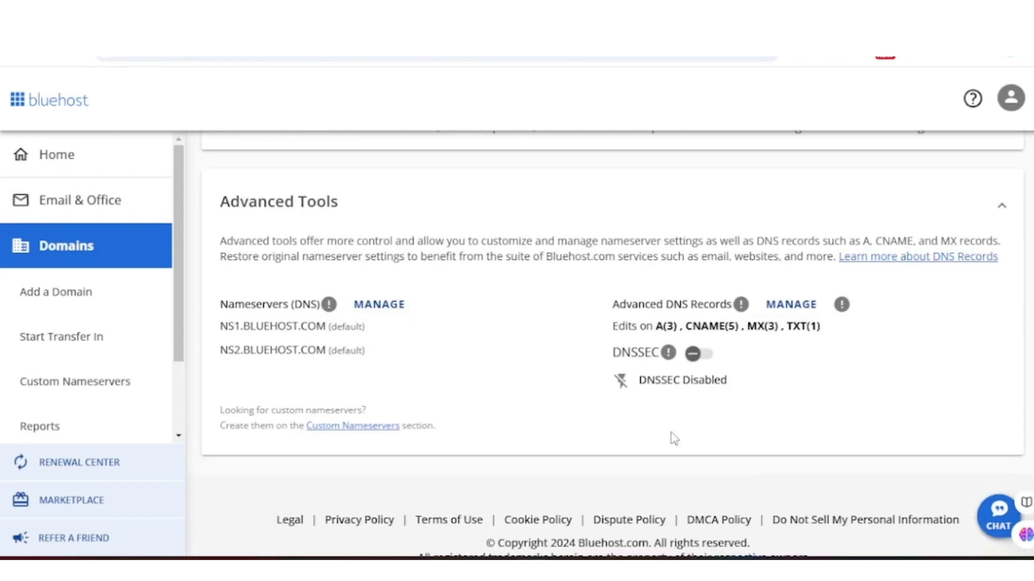
{"action": "left_click", "coordinate": [789, 316]}
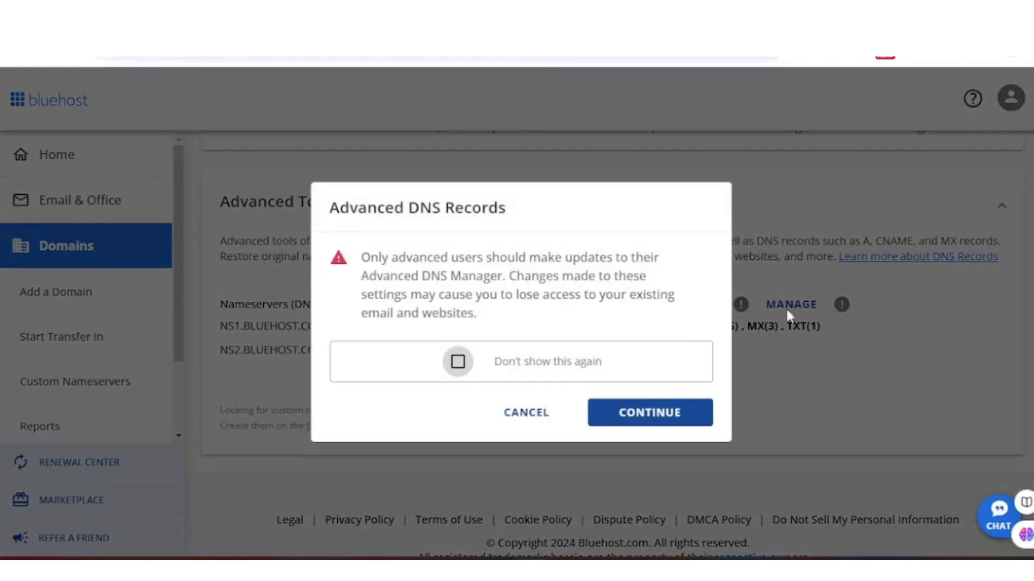
{"action": "left_click", "coordinate": [648, 425]}
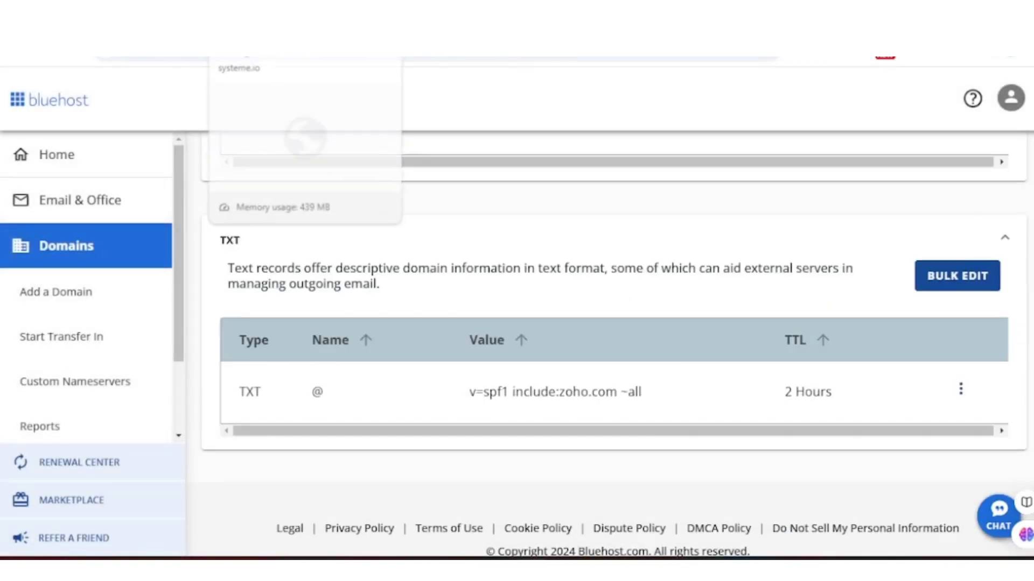
{"action": "left_click", "coordinate": [248, 51]}
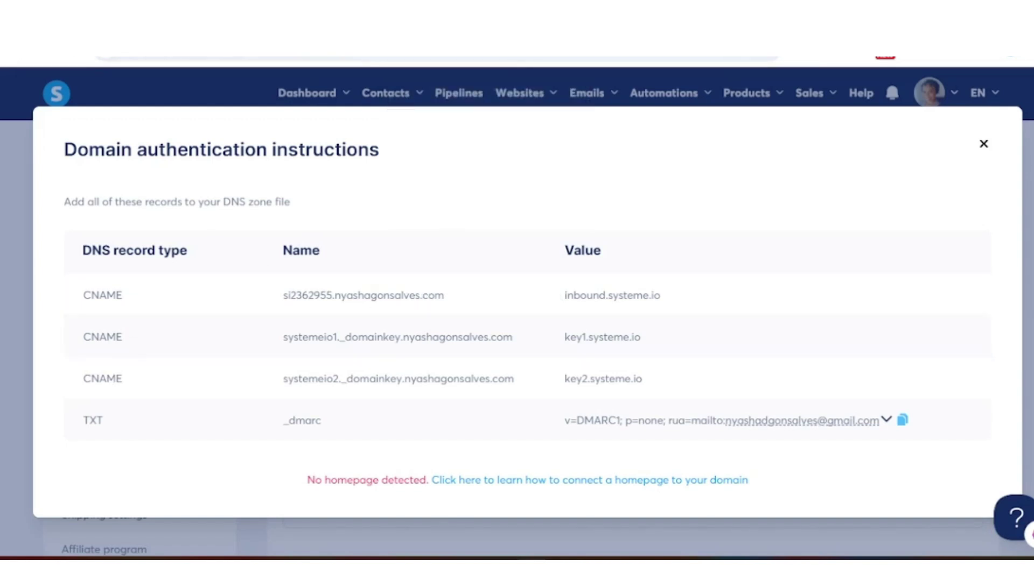
{"action": "left_click", "coordinate": [455, 22]}
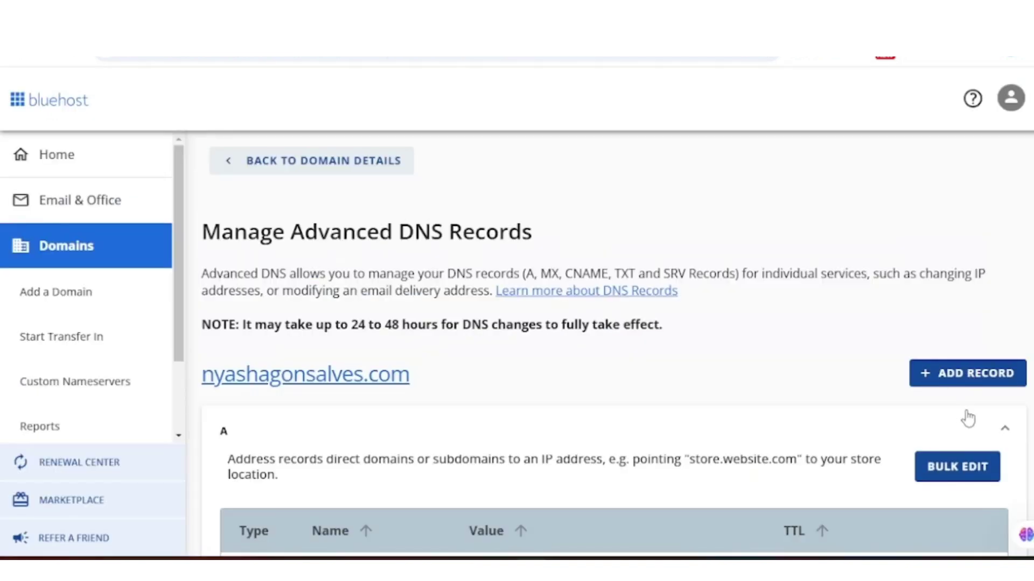
Start a CNAME record referring to Other Host, with the si2362955 host name copied from systeme.io
{"action": "left_click", "coordinate": [950, 383]}
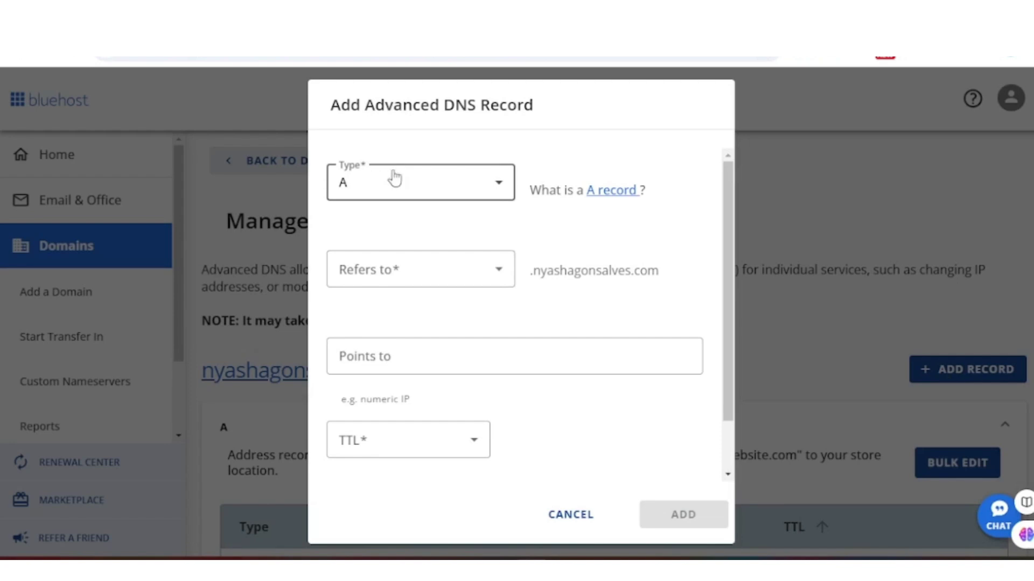
{"action": "left_click", "coordinate": [499, 183]}
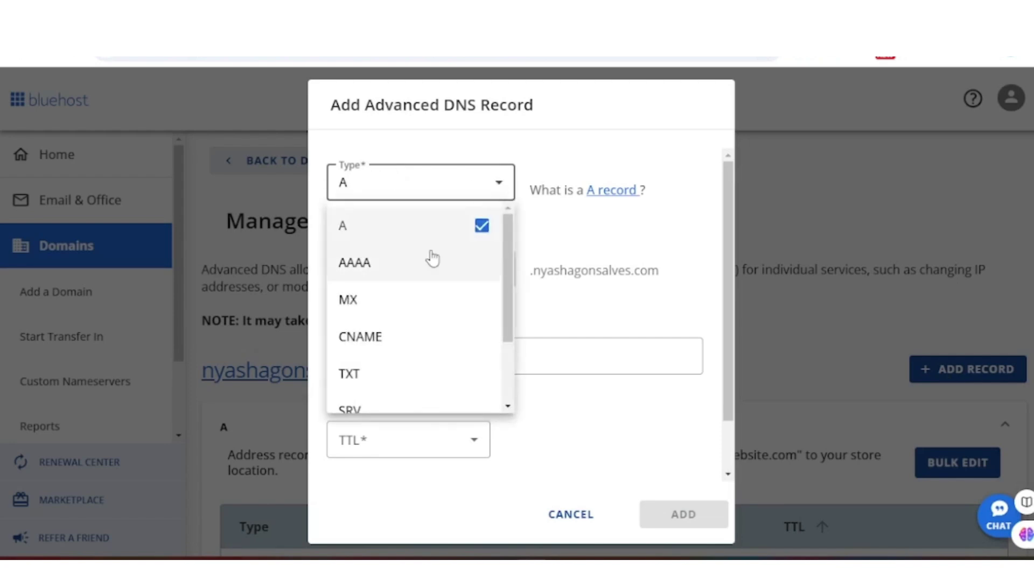
{"action": "left_click", "coordinate": [370, 343]}
{"action": "left_click", "coordinate": [422, 276]}
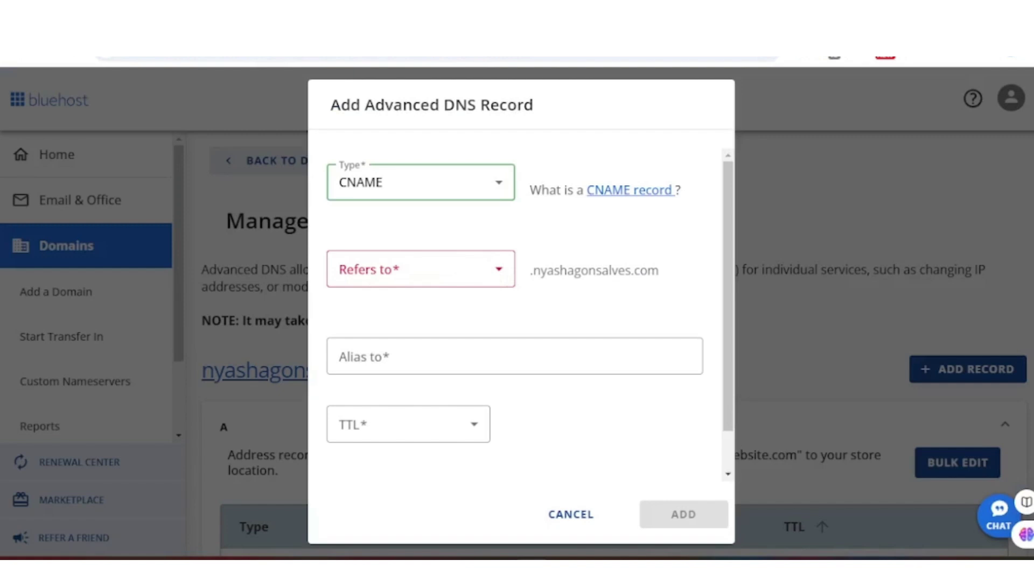
{"action": "left_click", "coordinate": [258, 33]}
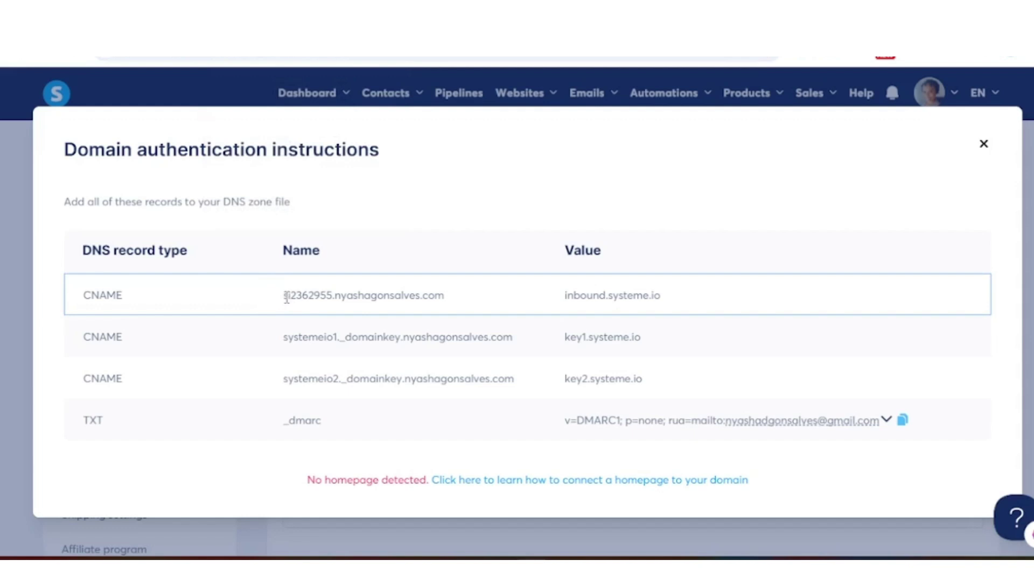
{"action": "left_click_drag", "start_coordinate": [286, 298], "coordinate": [444, 296]}
{"action": "right_click", "coordinate": [434, 298]}
{"action": "left_click", "coordinate": [463, 309]}
{"action": "left_click", "coordinate": [457, 273]}
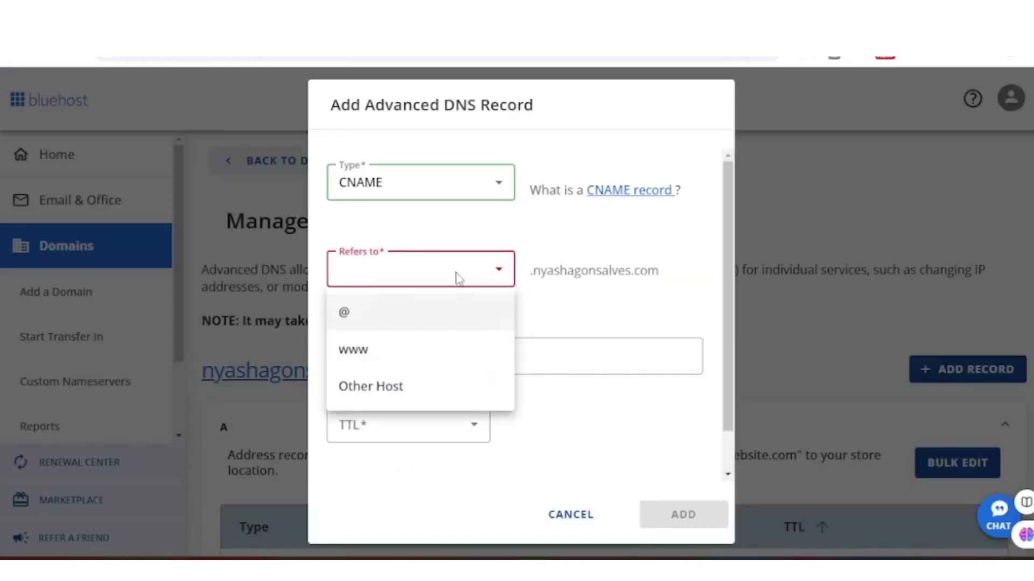
{"action": "left_click", "coordinate": [368, 399]}
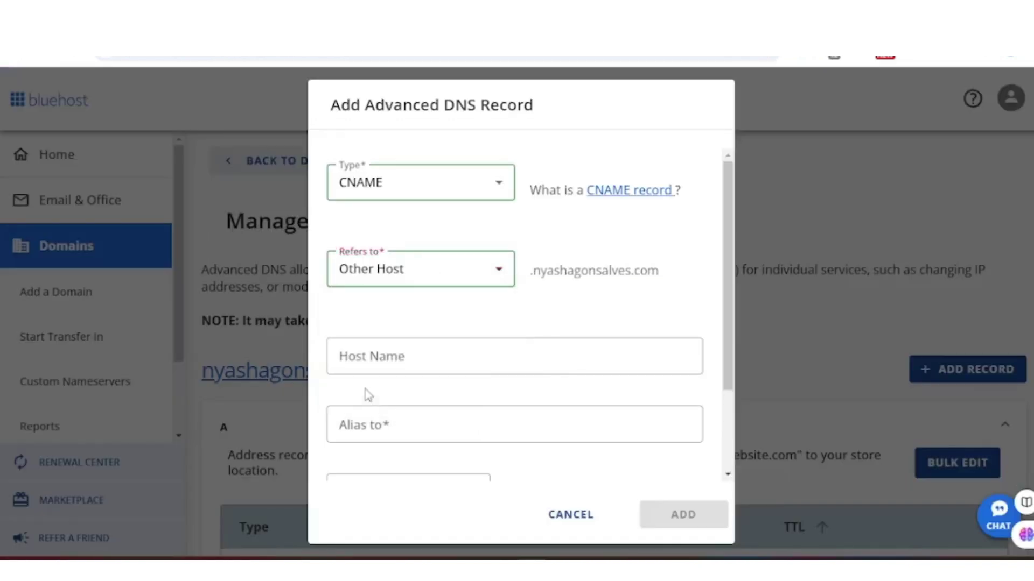
{"action": "left_click", "coordinate": [402, 358]}
{"action": "right_click", "coordinate": [403, 358]}
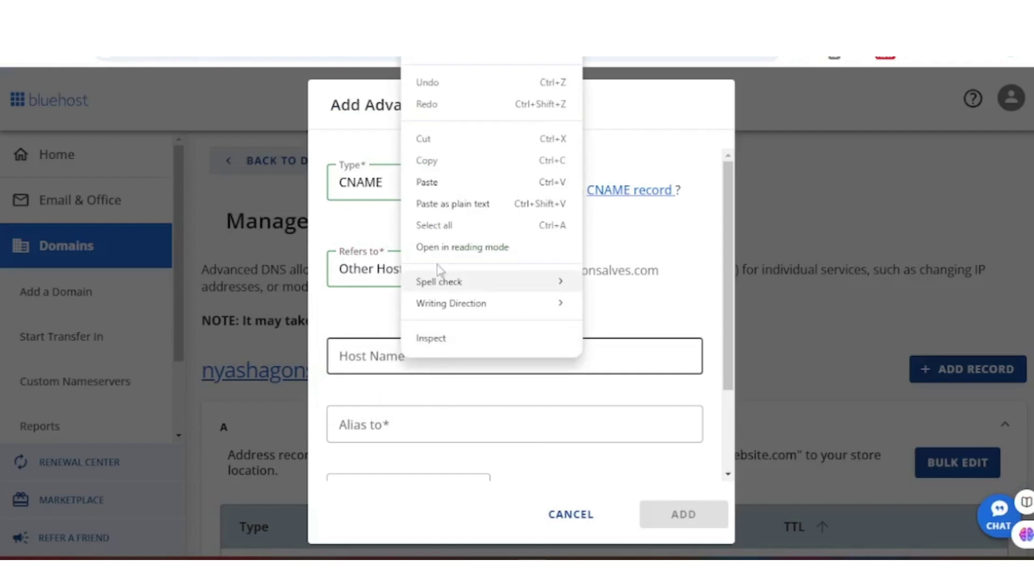
{"action": "left_click", "coordinate": [429, 189]}
Alias the record to inbound.systeme.io with a 1 Hour TTL and save it
{"action": "left_click", "coordinate": [399, 425]}
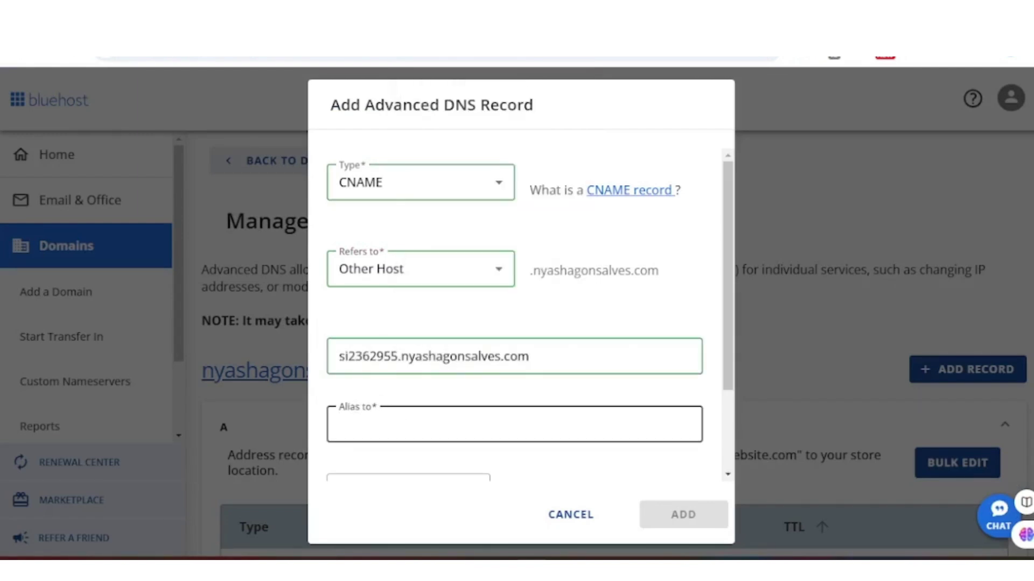
{"action": "key", "text": "ctrl+Tab"}
{"action": "left_click_drag", "start_coordinate": [564, 299], "coordinate": [665, 300]}
{"action": "key", "text": "ctrl+Tab"}
{"action": "right_click", "coordinate": [409, 427]}
{"action": "left_click", "coordinate": [455, 244]}
{"action": "scroll", "coordinate": [477, 385], "scroll_direction": "down", "scroll_amount": 2}
{"action": "left_click", "coordinate": [478, 386]}
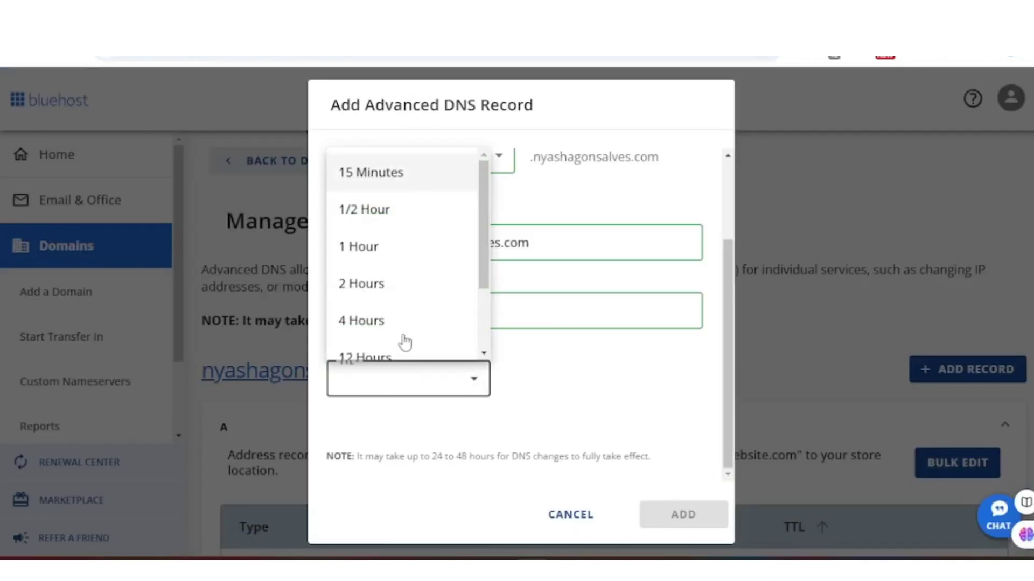
{"action": "left_click", "coordinate": [378, 249]}
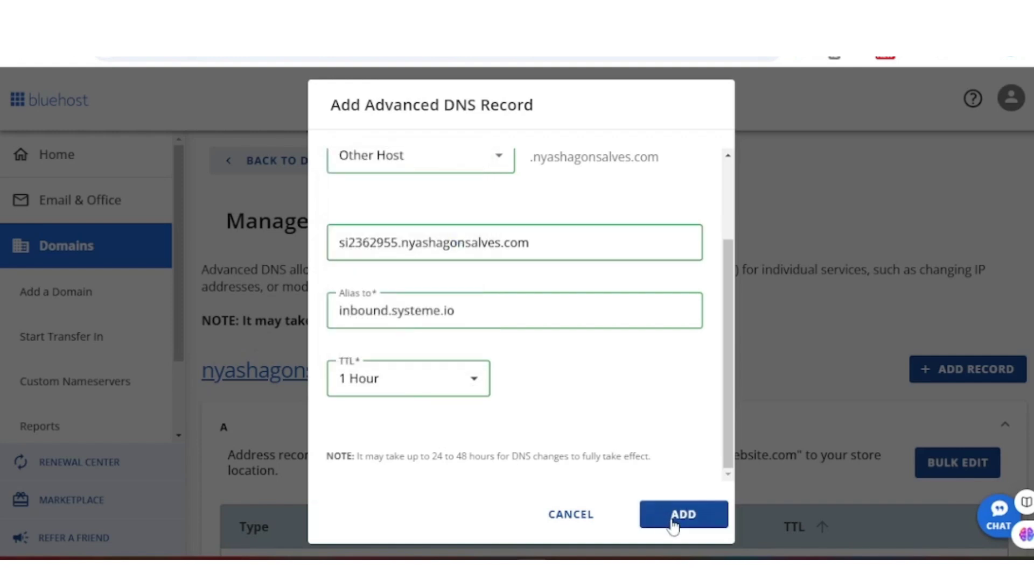
{"action": "left_click", "coordinate": [673, 522]}
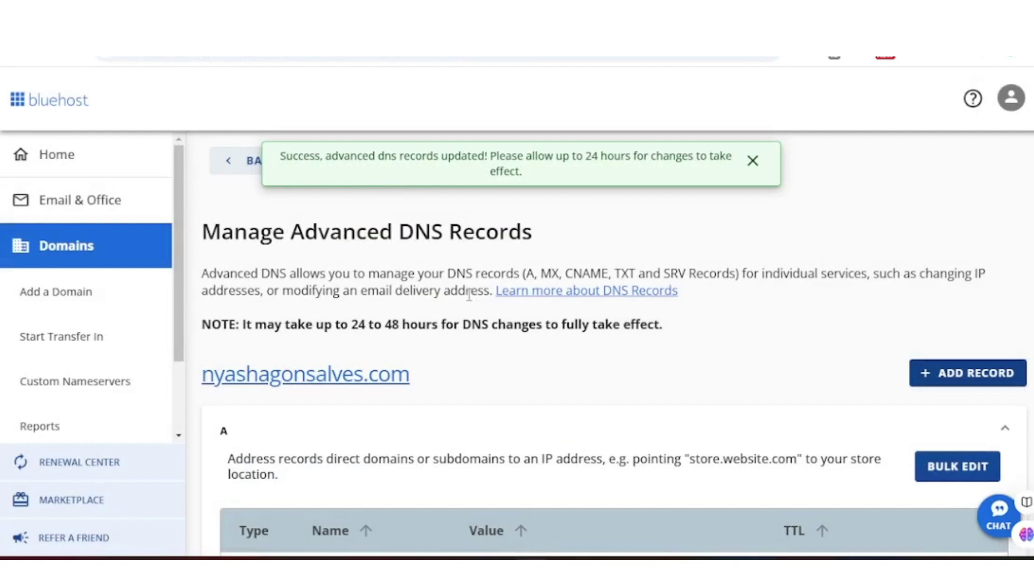
Check the next required record in systeme.io and begin another Bluehost DNS record
{"action": "key", "text": "ctrl+Tab"}
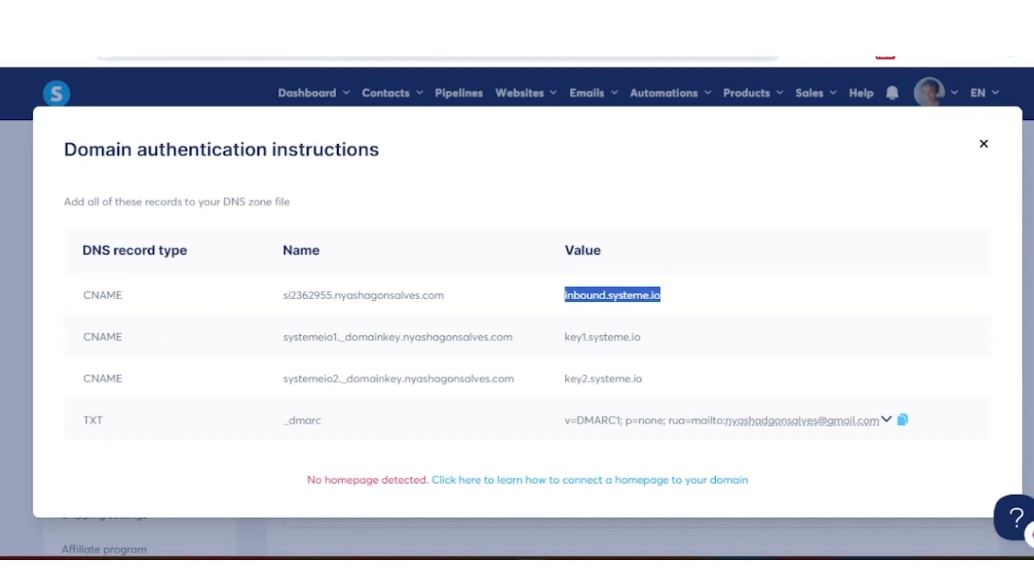
{"action": "key", "text": "ctrl+Tab"}
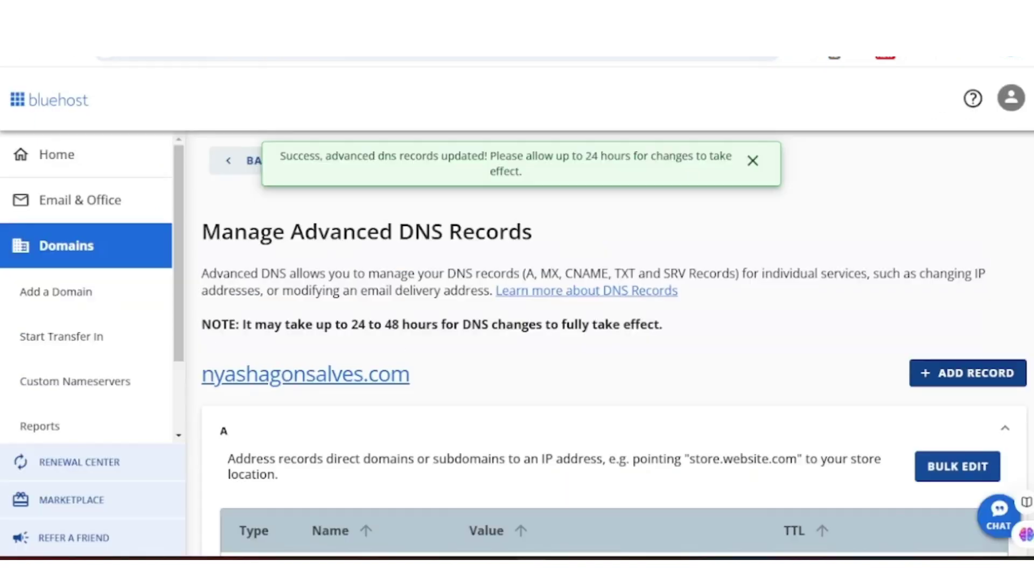
{"action": "left_click", "coordinate": [953, 383]}
{"action": "left_click", "coordinate": [498, 186]}
Make the record a CNAME referring to Other Host with the systemeio1._domainkey host name
{"action": "left_click", "coordinate": [377, 339]}
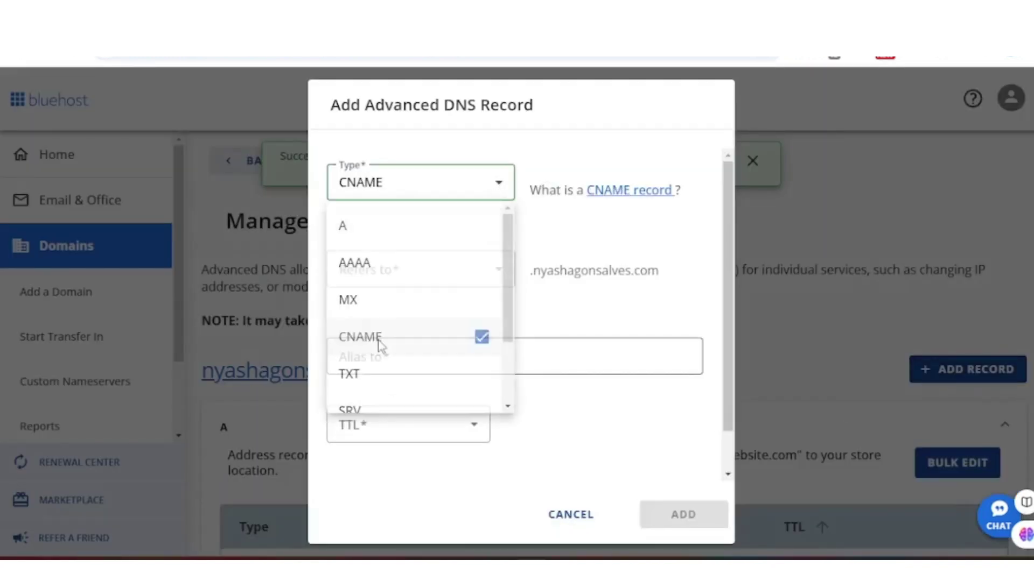
{"action": "left_click", "coordinate": [423, 279]}
{"action": "left_click", "coordinate": [386, 390]}
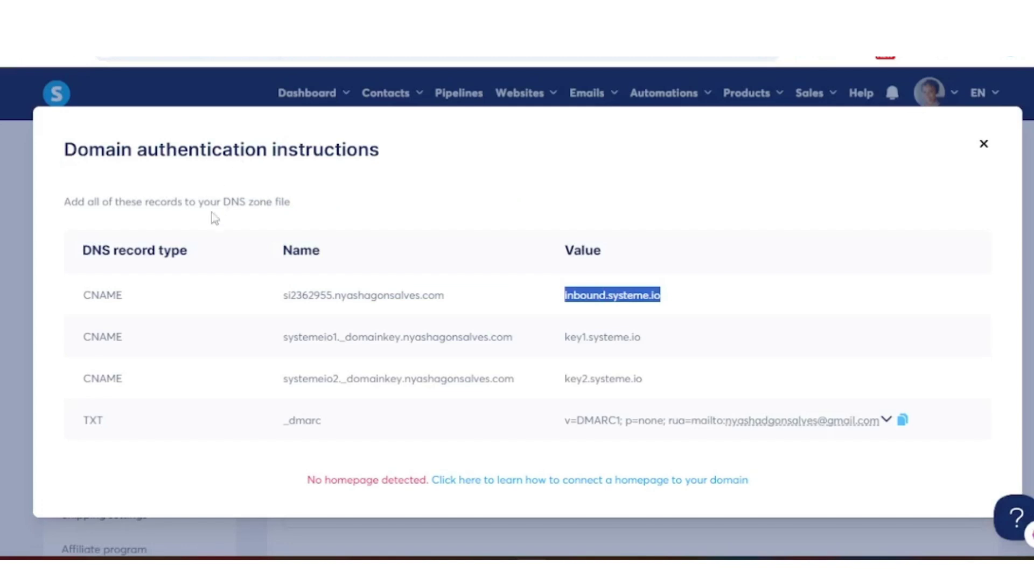
{"action": "left_click_drag", "start_coordinate": [288, 336], "coordinate": [530, 341]}
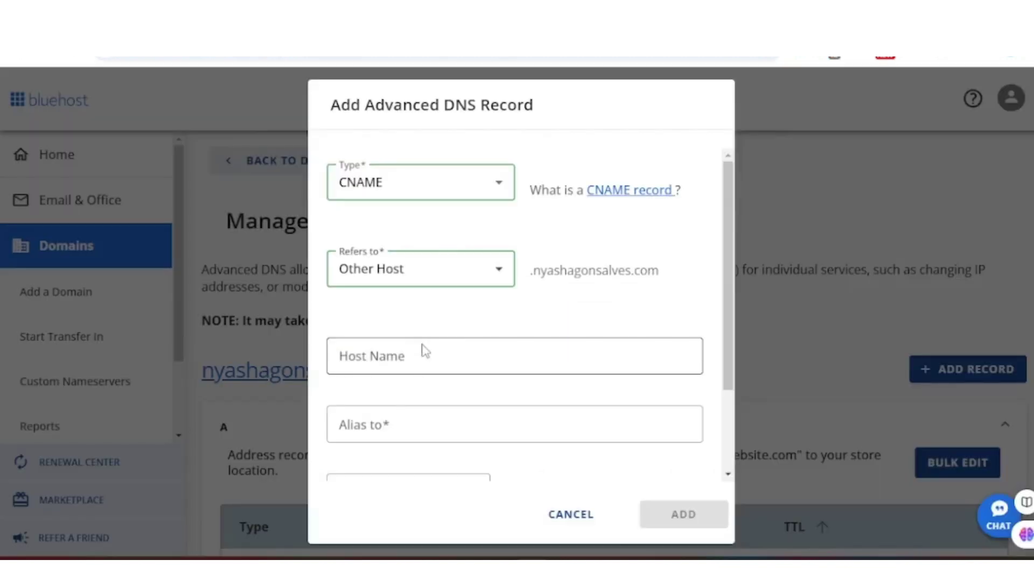
{"action": "left_click", "coordinate": [422, 351]}
{"action": "key", "text": "ctrl+v"}
Alias it to key1.systeme.io with a 1 Hour TTL and save the record
{"action": "left_click", "coordinate": [413, 426]}
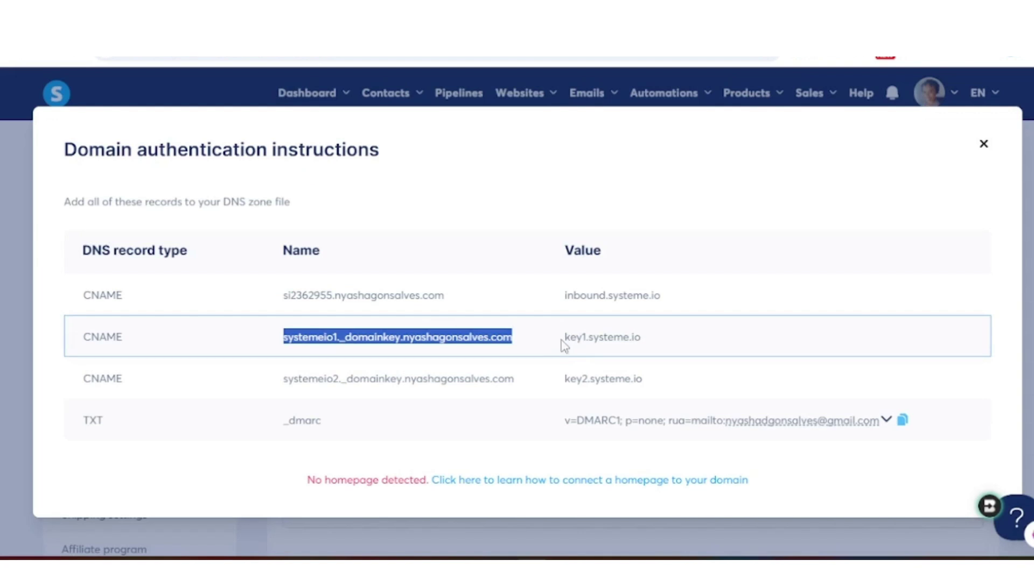
{"action": "left_click_drag", "start_coordinate": [563, 345], "coordinate": [638, 344]}
{"action": "right_click", "coordinate": [638, 346]}
{"action": "left_click", "coordinate": [667, 357]}
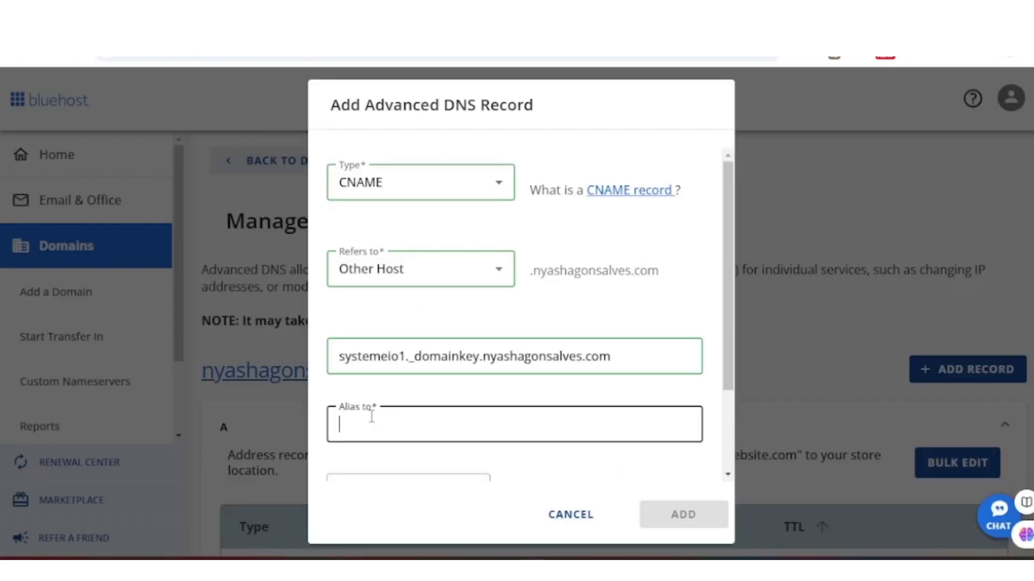
{"action": "key", "text": "ctrl+v"}
{"action": "scroll", "coordinate": [462, 376], "scroll_direction": "down", "scroll_amount": 2}
{"action": "left_click", "coordinate": [471, 381]}
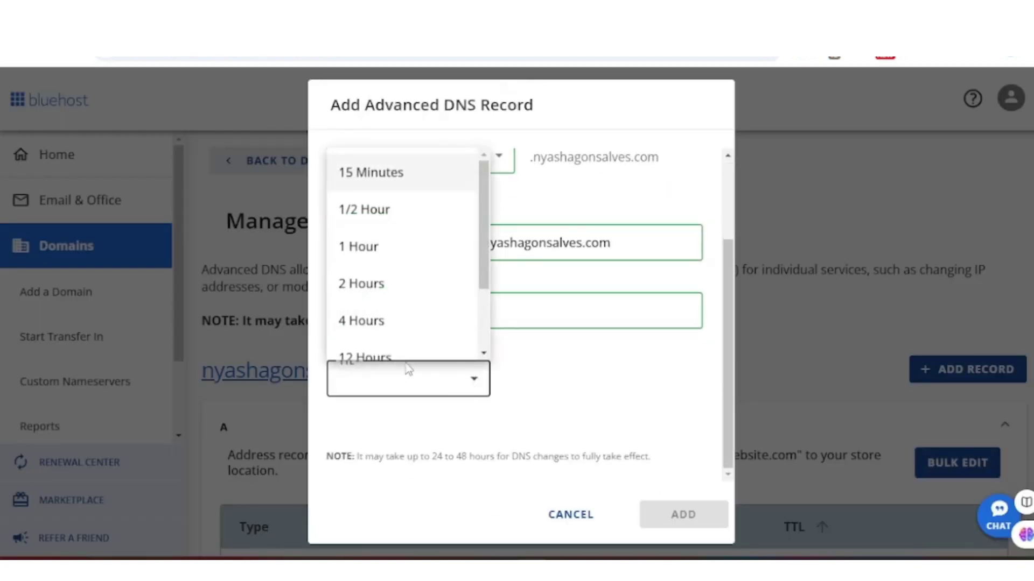
{"action": "left_click", "coordinate": [353, 257]}
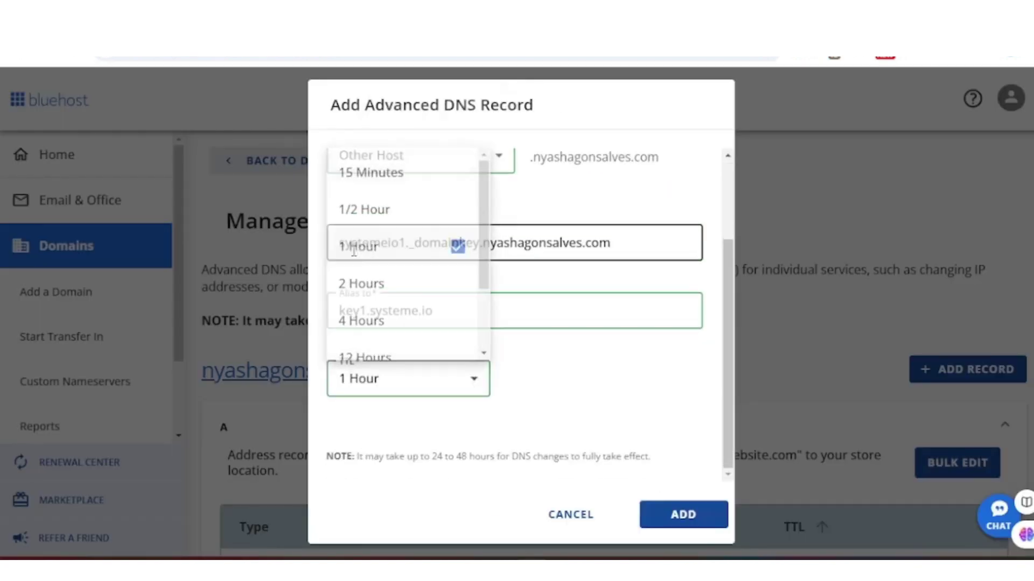
{"action": "left_click", "coordinate": [680, 515]}
{"action": "scroll", "coordinate": [785, 452], "scroll_direction": "down", "scroll_amount": 1}
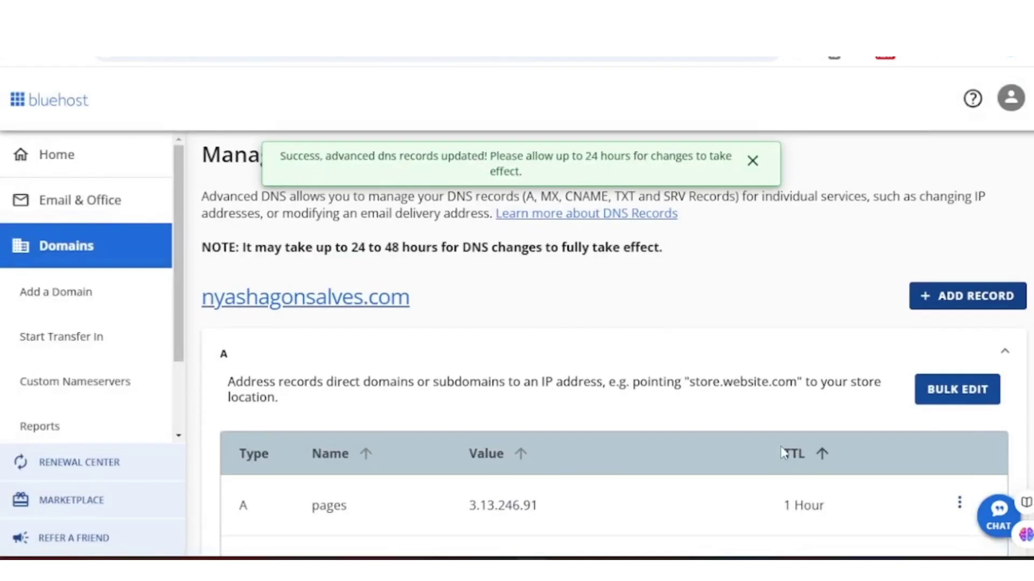
Add a CNAME record referring to Other Host with the systemeio2._domainkey host name
{"action": "left_click", "coordinate": [946, 301]}
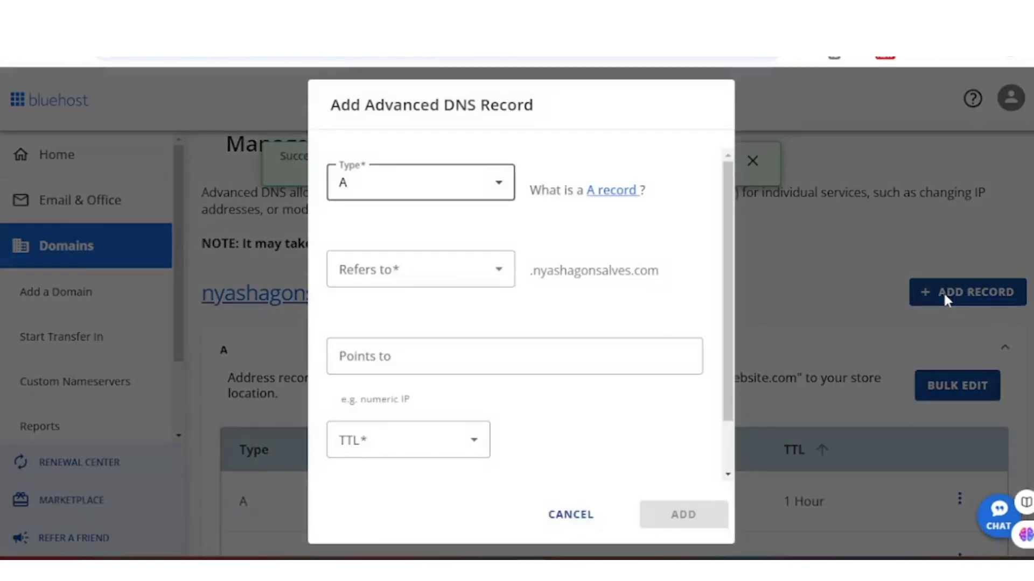
{"action": "left_click", "coordinate": [498, 186]}
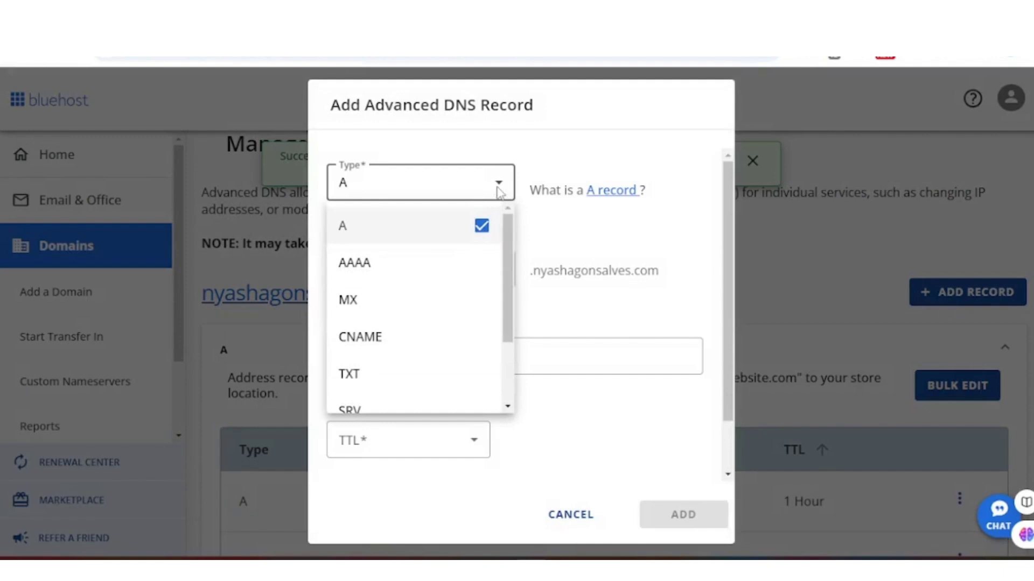
{"action": "left_click", "coordinate": [380, 337]}
{"action": "left_click", "coordinate": [406, 279]}
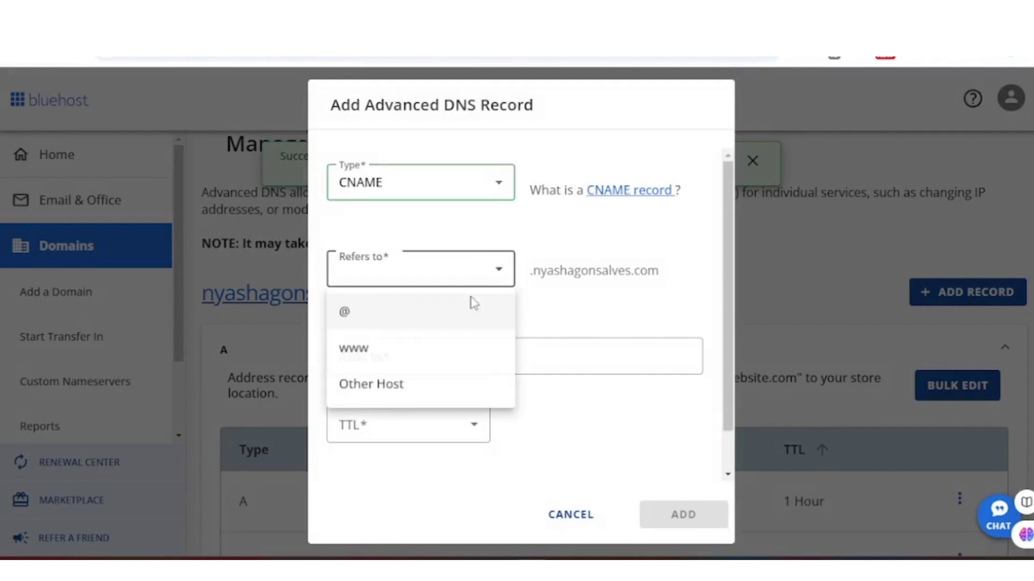
{"action": "left_click", "coordinate": [361, 397]}
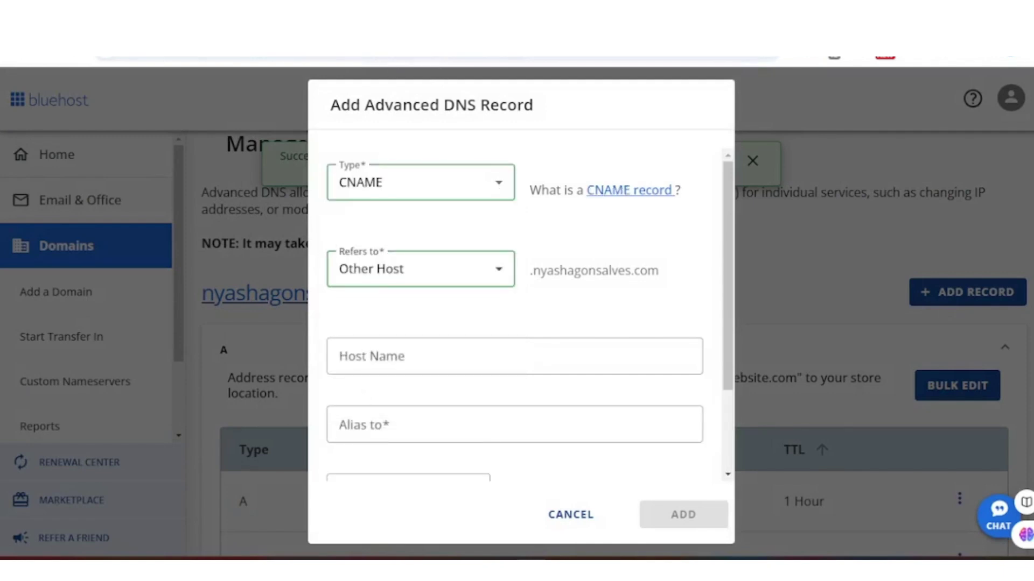
{"action": "left_click", "coordinate": [259, 38]}
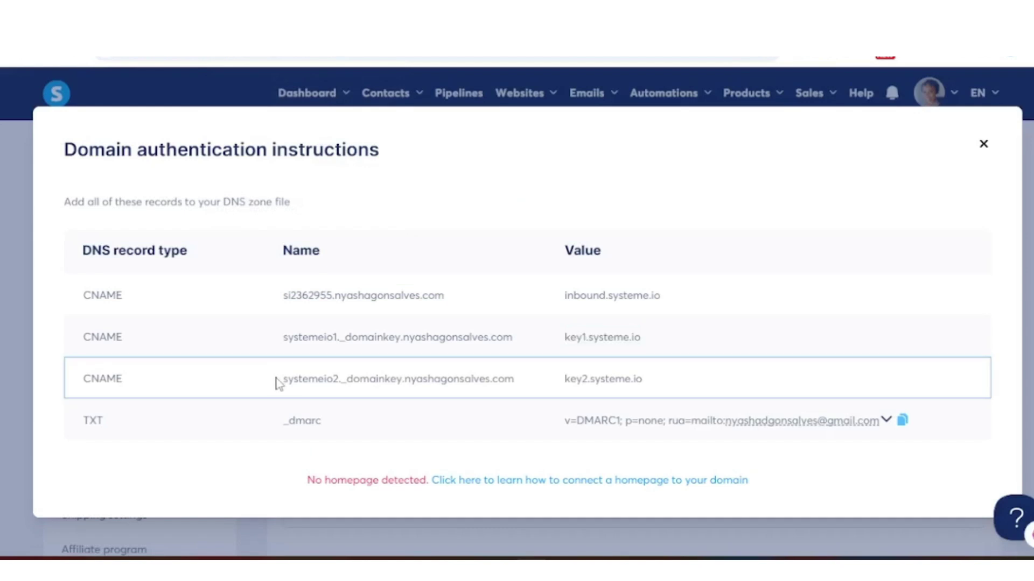
{"action": "left_click_drag", "start_coordinate": [283, 378], "coordinate": [516, 380]}
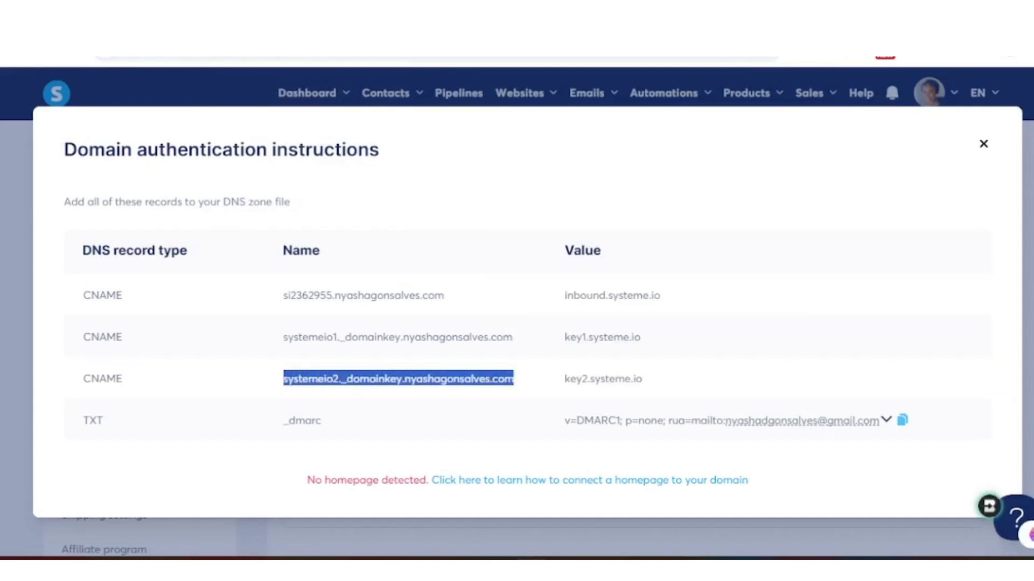
{"action": "key", "text": "ctrl+shift+Tab"}
{"action": "left_click", "coordinate": [425, 352]}
{"action": "right_click", "coordinate": [423, 352]}
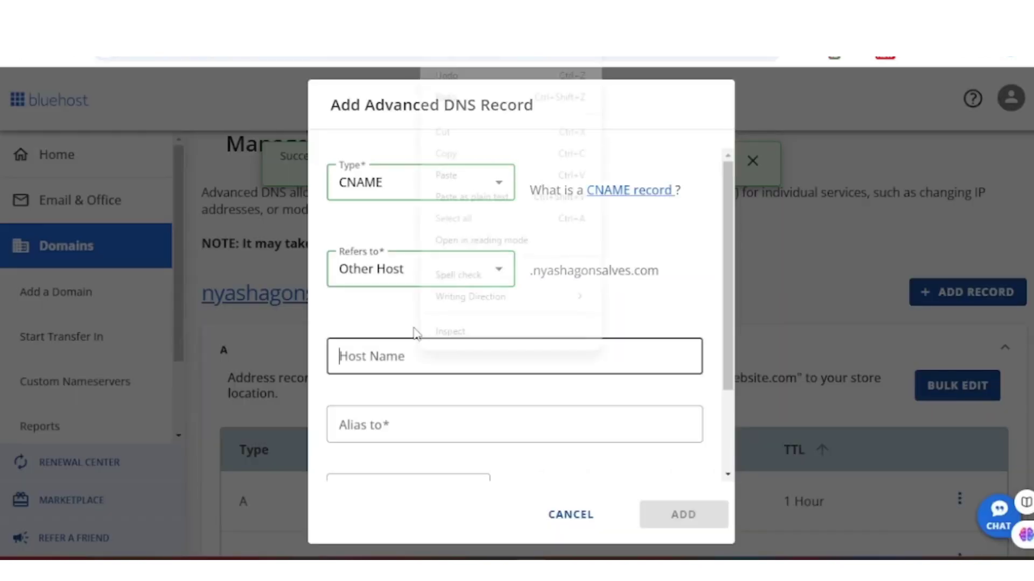
{"action": "left_click", "coordinate": [440, 176]}
Alias it to key2.systeme.io with a 1 Hour TTL and save the record
{"action": "key", "text": "Tab"}
{"action": "key", "text": "ctrl+Tab"}
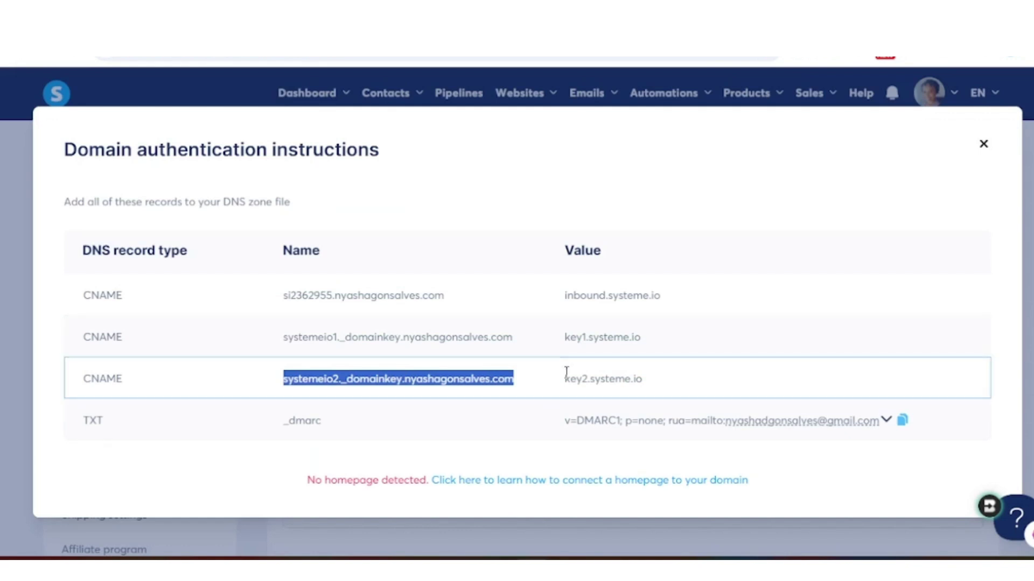
{"action": "left_click_drag", "start_coordinate": [564, 379], "coordinate": [656, 377]}
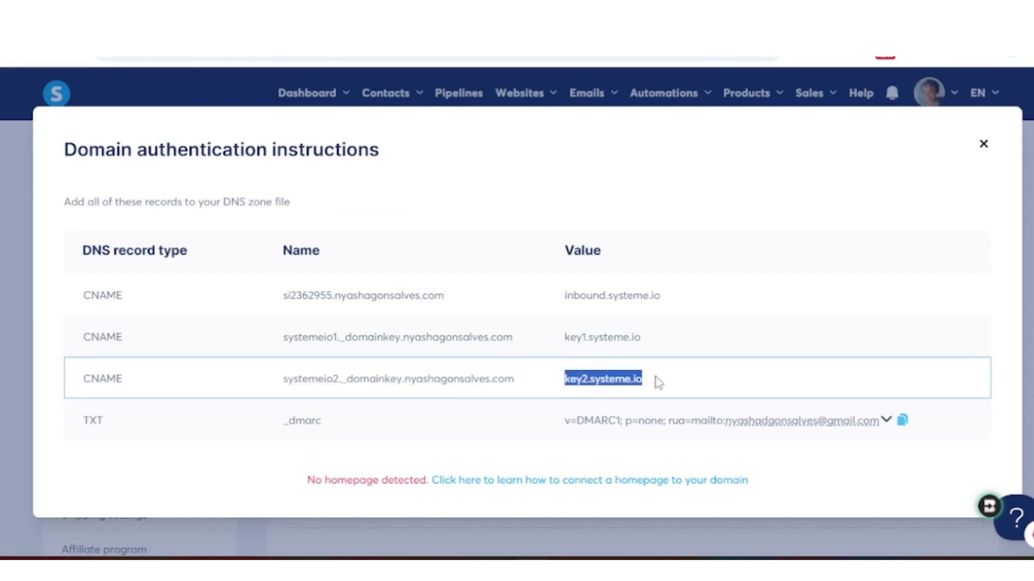
{"action": "right_click", "coordinate": [614, 380]}
{"action": "left_click", "coordinate": [665, 183]}
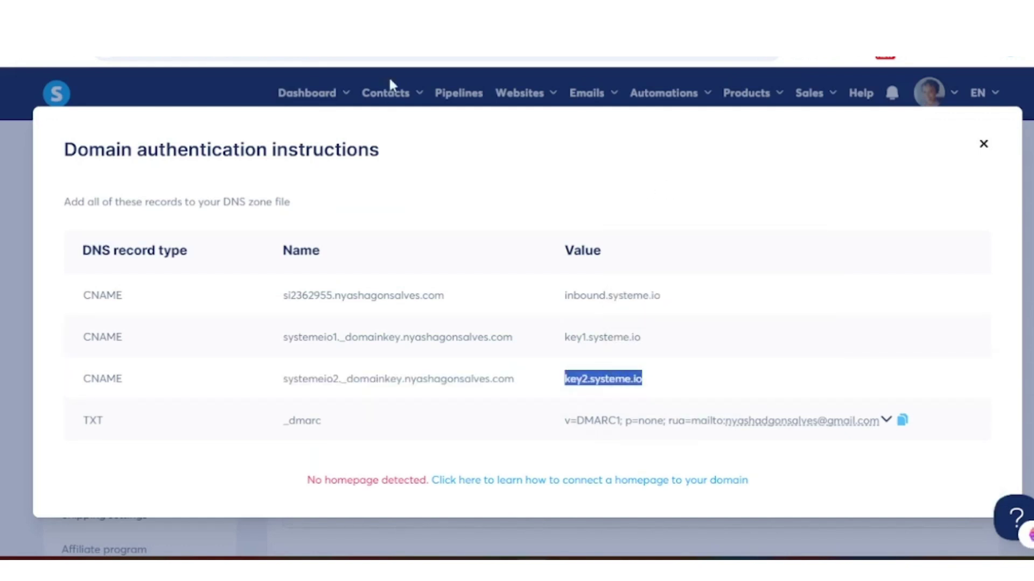
{"action": "key", "text": "ctrl+shift+Tab"}
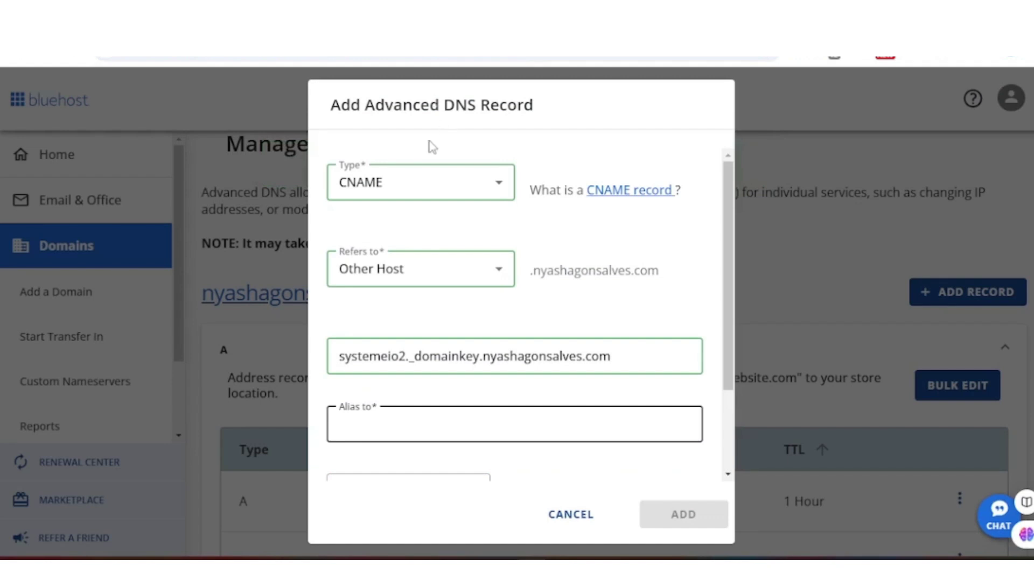
{"action": "left_click", "coordinate": [375, 417]}
{"action": "right_click", "coordinate": [377, 420]}
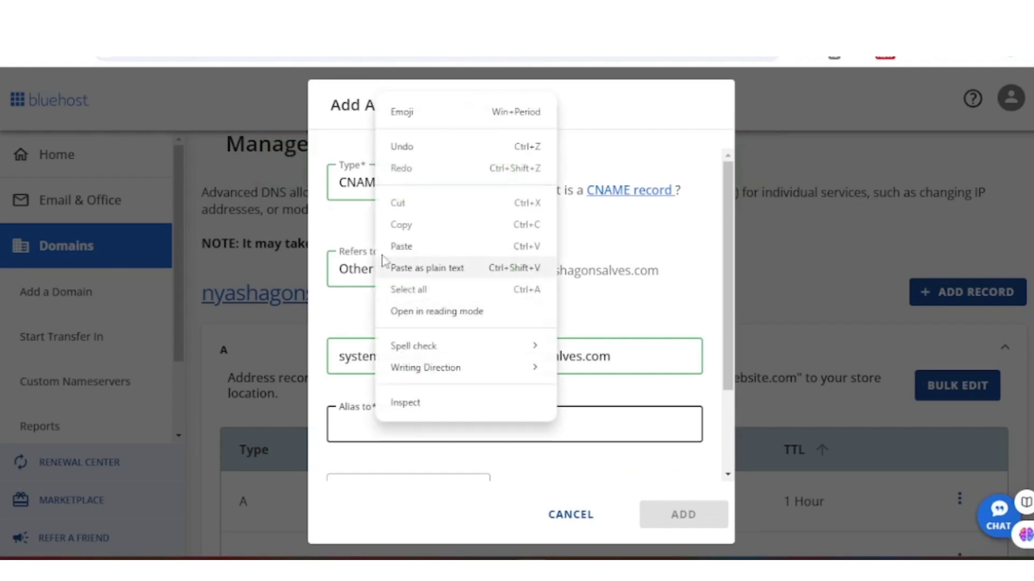
{"action": "left_click", "coordinate": [398, 245]}
{"action": "scroll", "coordinate": [394, 250], "scroll_direction": "down", "scroll_amount": 2}
{"action": "left_click", "coordinate": [473, 386]}
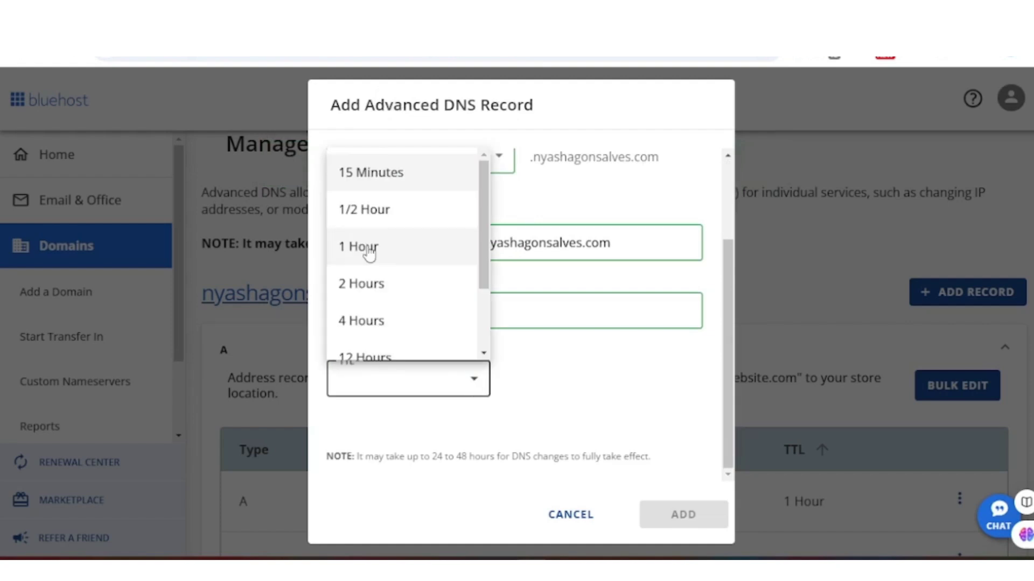
{"action": "left_click", "coordinate": [369, 249]}
{"action": "left_click", "coordinate": [683, 515]}
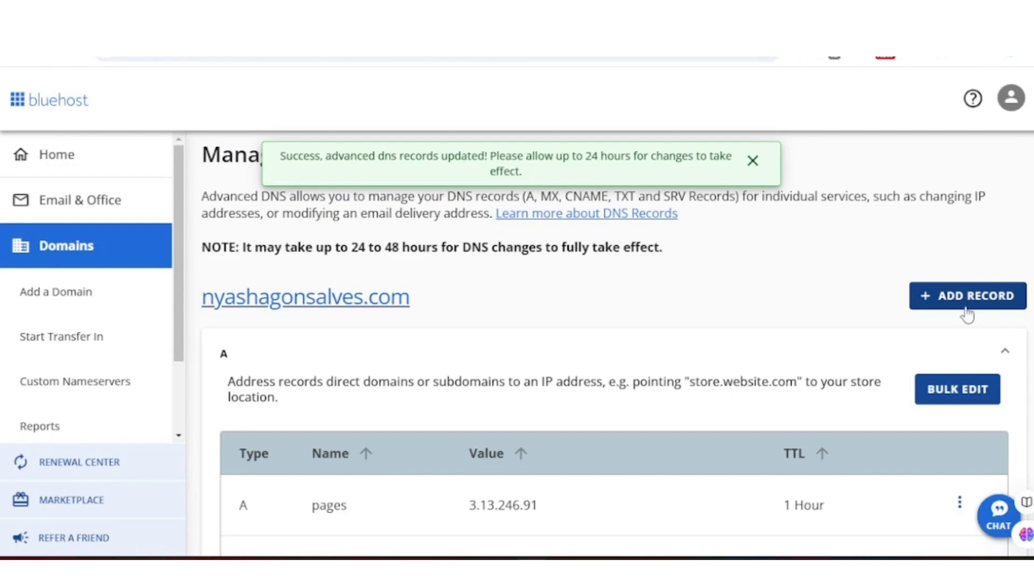
Add a TXT record referring to Other Host with the host name _dmarc
{"action": "left_click", "coordinate": [938, 309]}
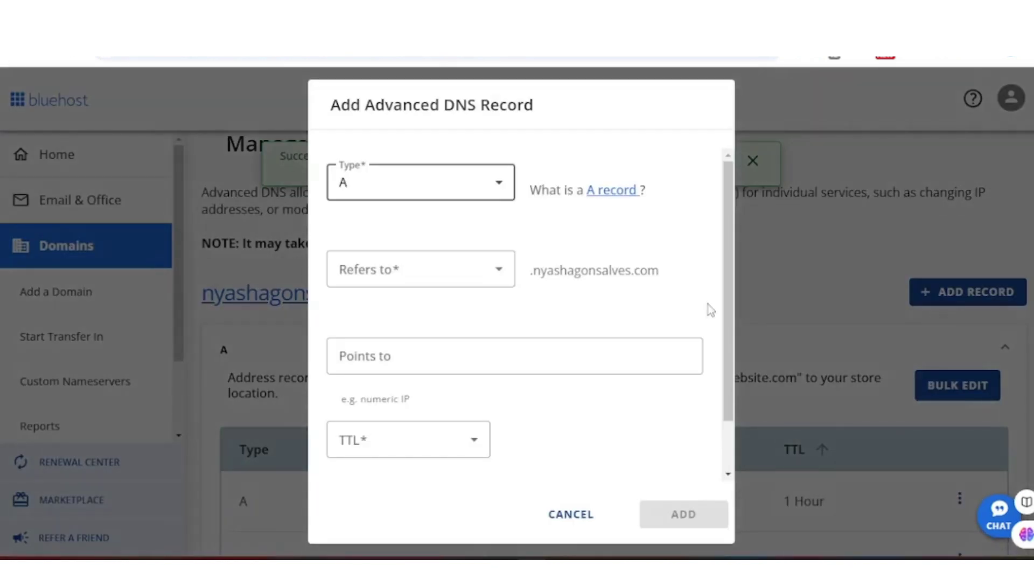
{"action": "left_click", "coordinate": [488, 185]}
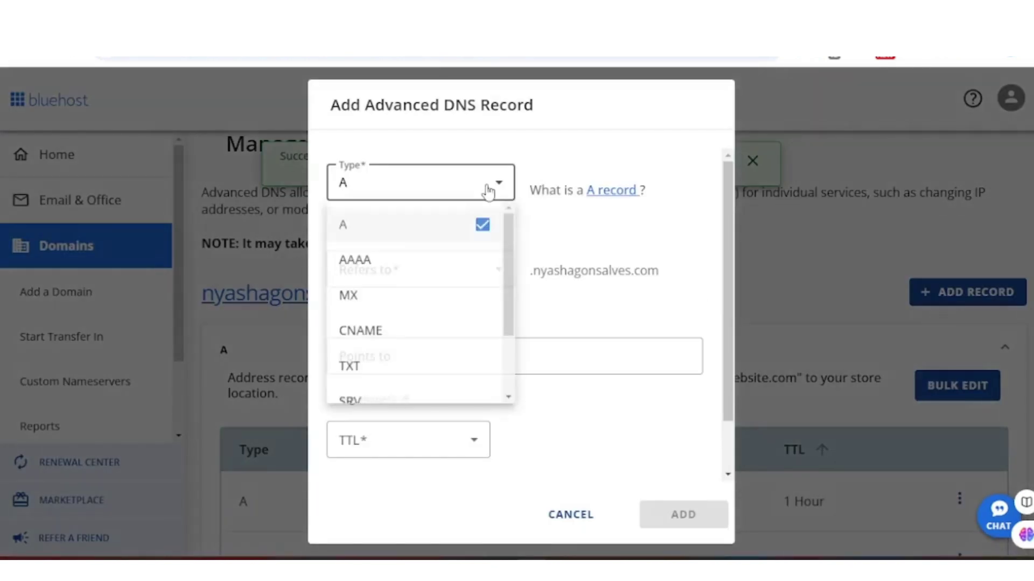
{"action": "left_click", "coordinate": [351, 377]}
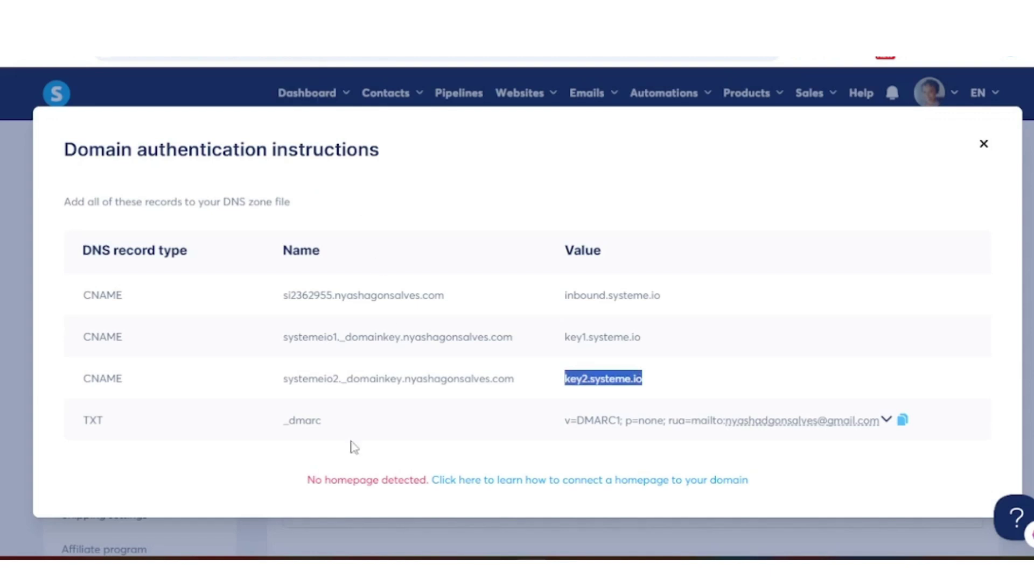
{"action": "left_click_drag", "start_coordinate": [280, 424], "coordinate": [323, 422]}
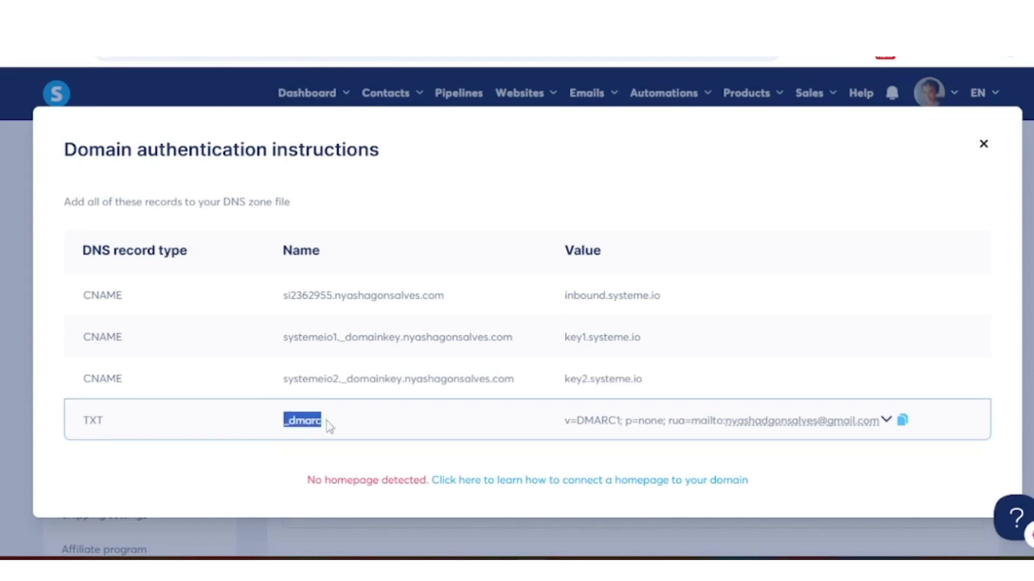
{"action": "right_click", "coordinate": [307, 424]}
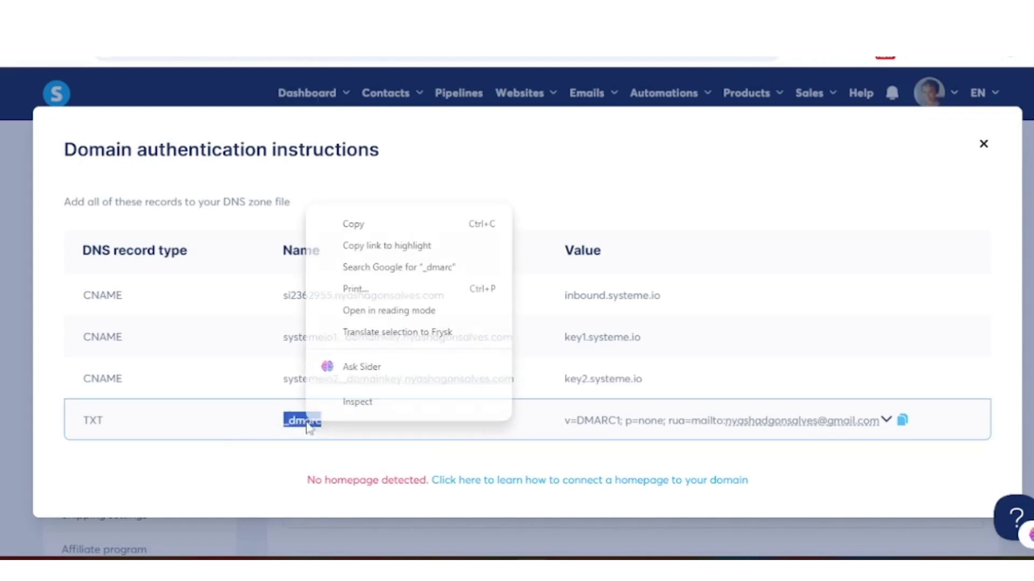
{"action": "left_click", "coordinate": [350, 225]}
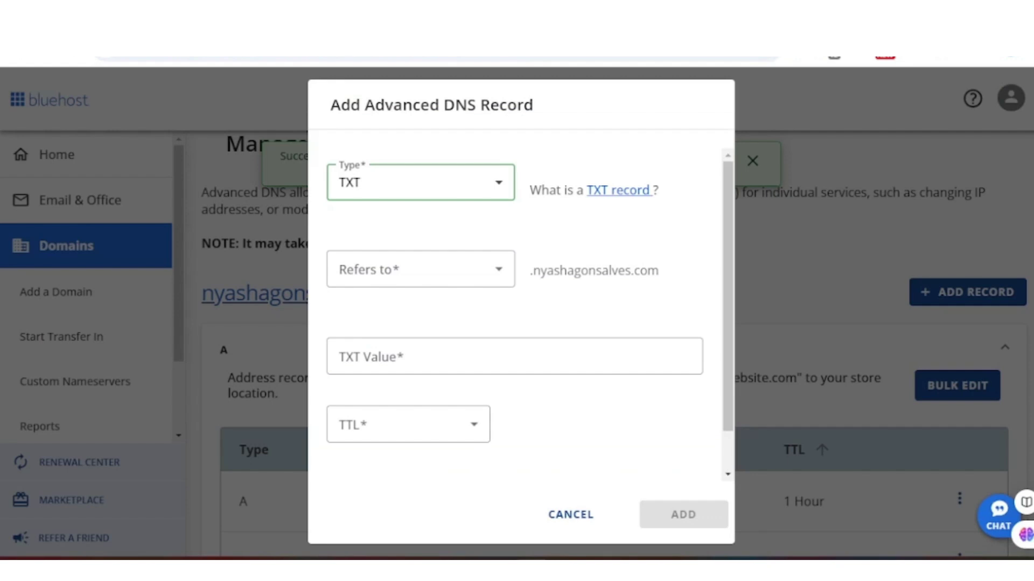
{"action": "left_click", "coordinate": [497, 274]}
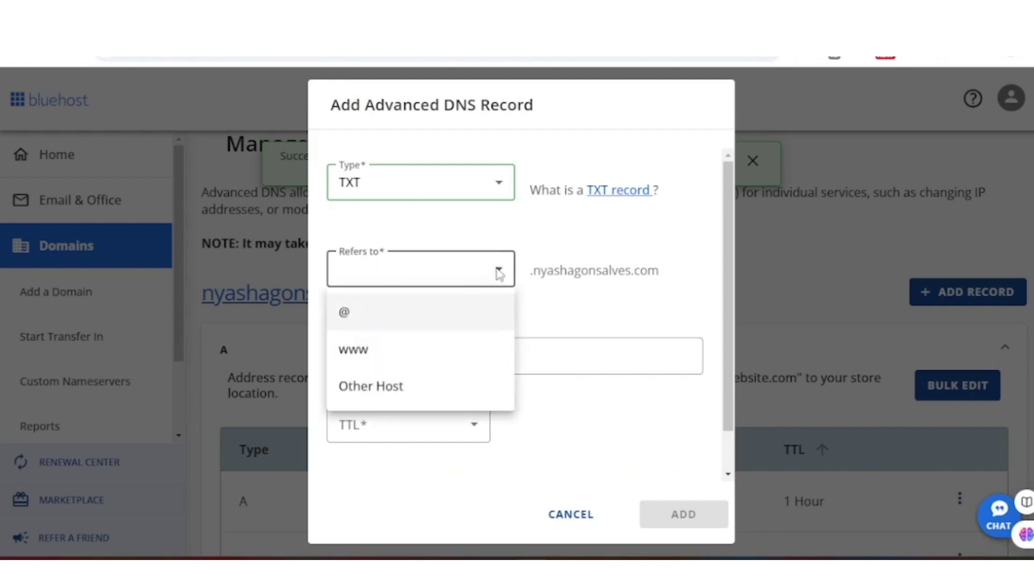
{"action": "left_click", "coordinate": [377, 386]}
{"action": "left_click", "coordinate": [403, 357]}
{"action": "right_click", "coordinate": [404, 358]}
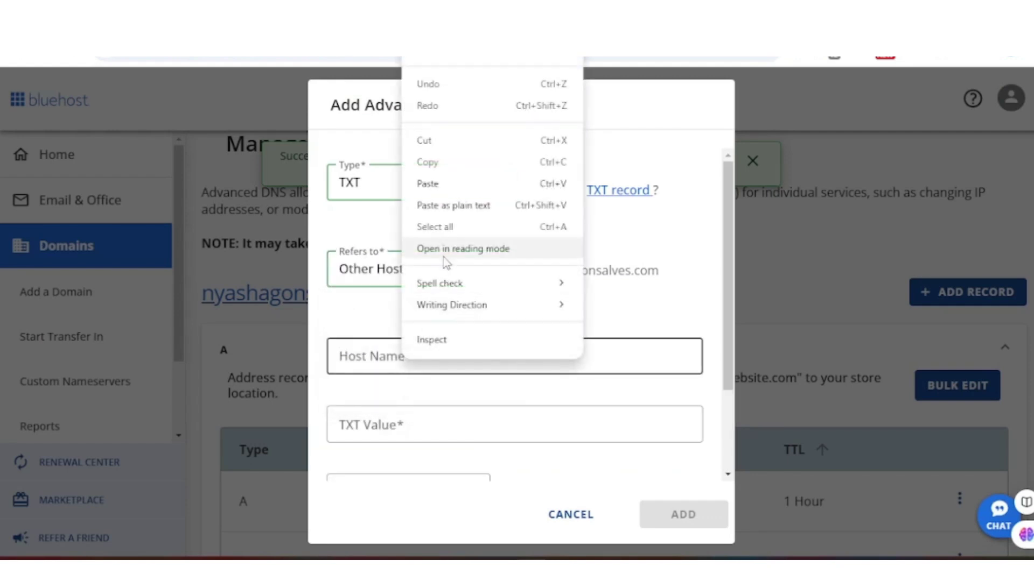
{"action": "left_click", "coordinate": [427, 184]}
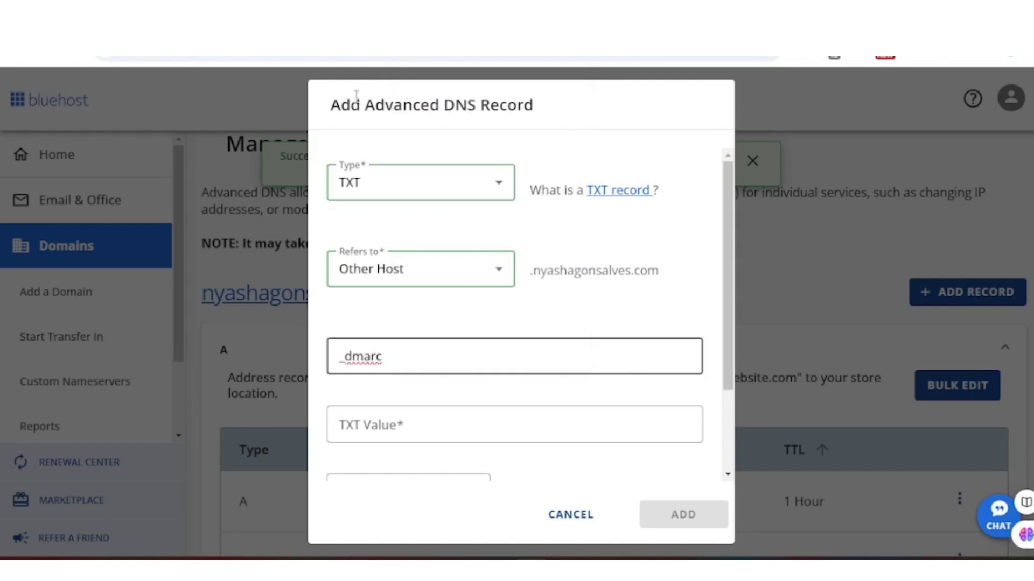
Paste the DMARC value (v=DMARC1; p=none), set TTL 1 Hour, and save the record
{"action": "key", "text": "ctrl+Tab"}
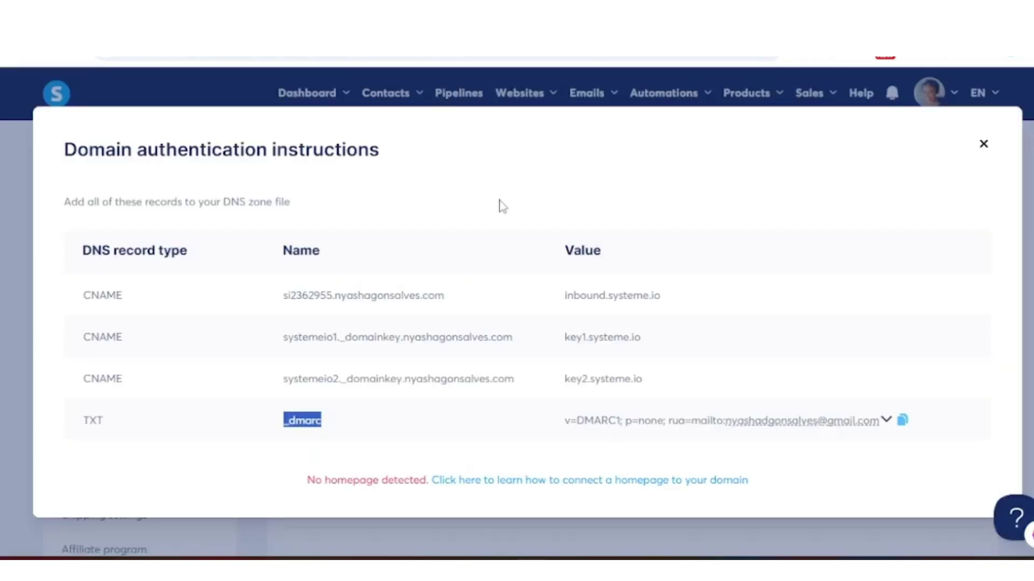
{"action": "left_click", "coordinate": [903, 421]}
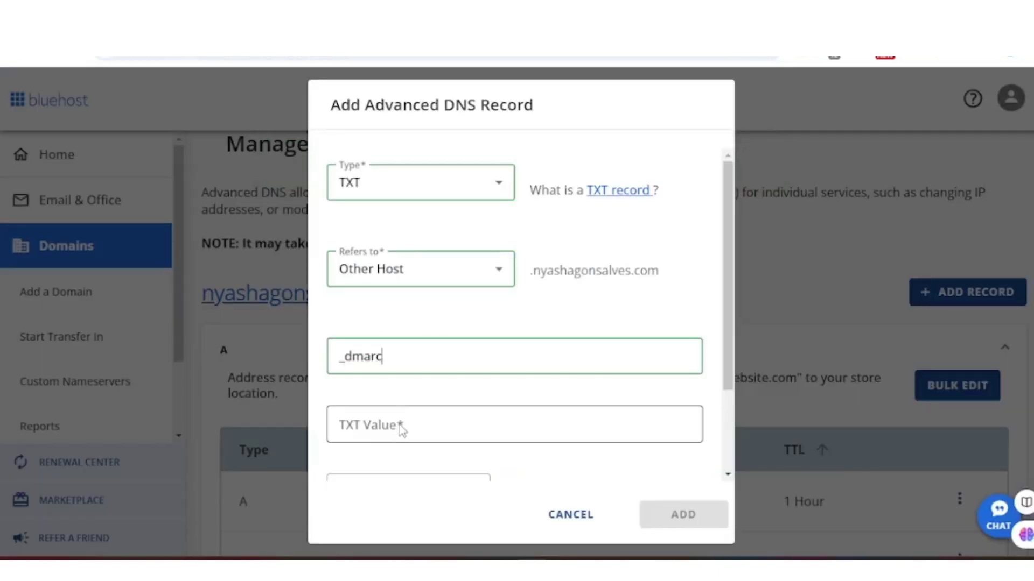
{"action": "left_click", "coordinate": [401, 428]}
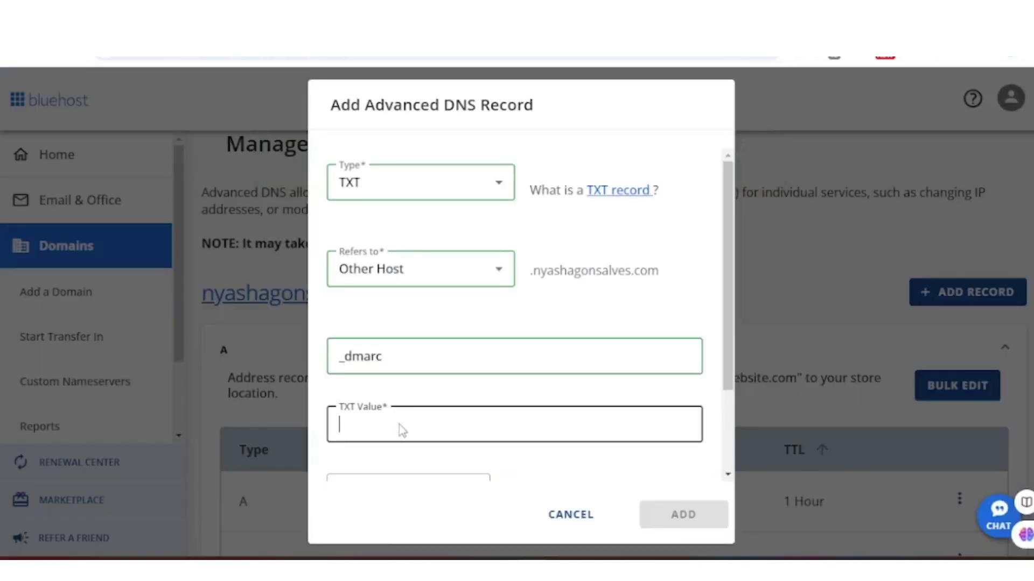
{"action": "right_click", "coordinate": [401, 428]}
{"action": "left_click", "coordinate": [415, 253]}
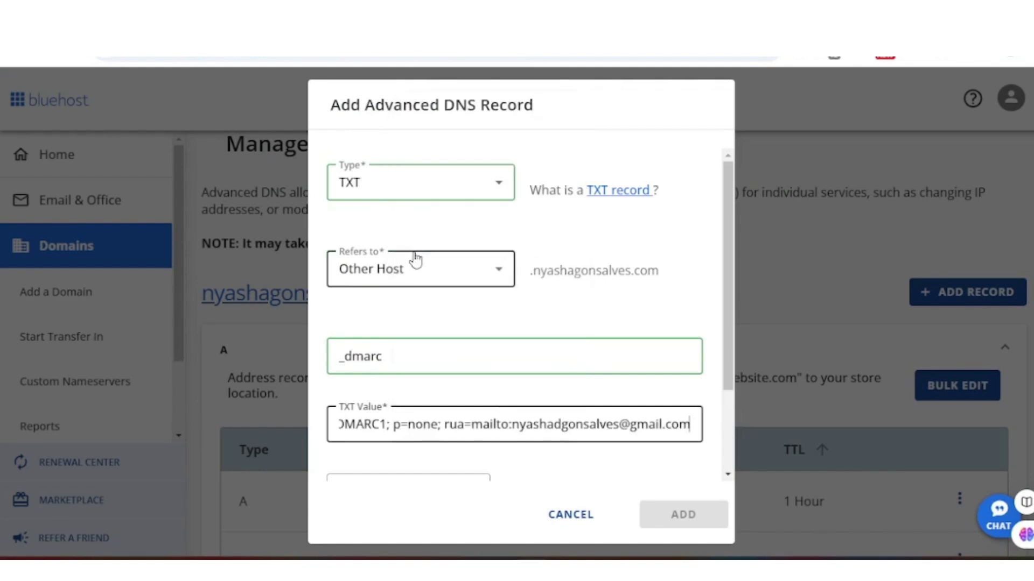
{"action": "scroll", "coordinate": [420, 269], "scroll_direction": "down", "scroll_amount": 3}
{"action": "left_click", "coordinate": [474, 381]}
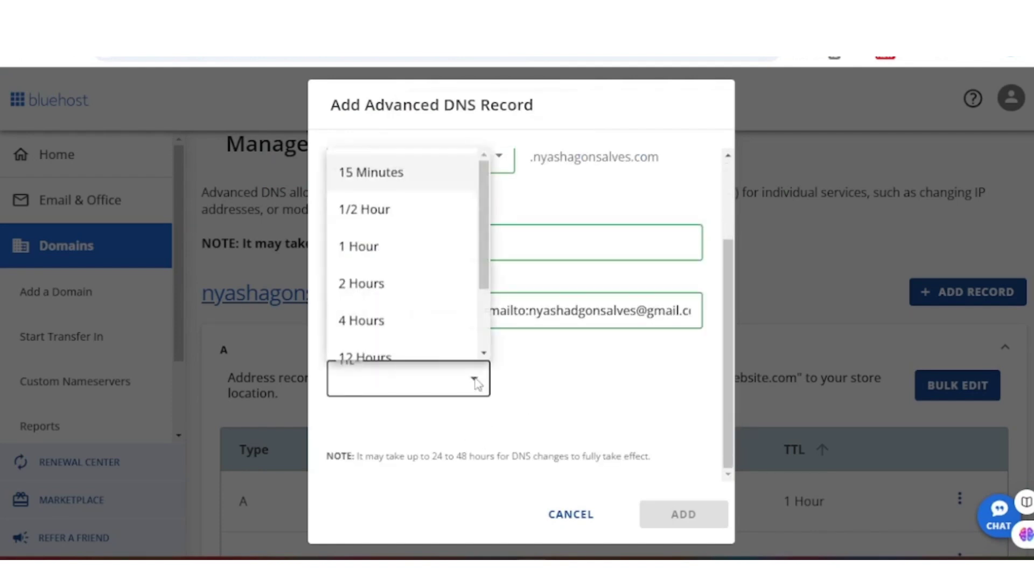
{"action": "left_click", "coordinate": [363, 248]}
{"action": "double_click", "coordinate": [363, 245]}
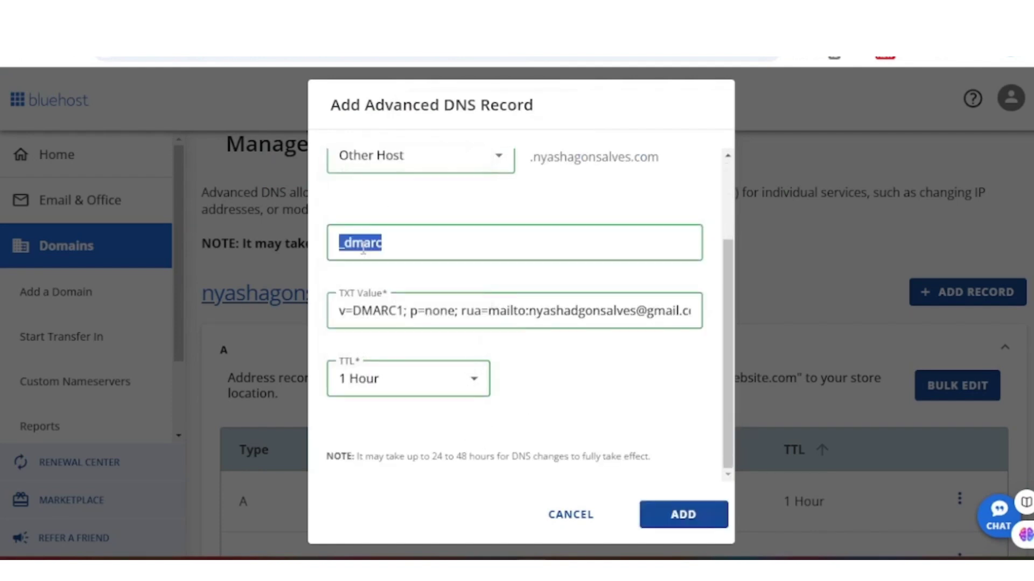
{"action": "left_click", "coordinate": [682, 517]}
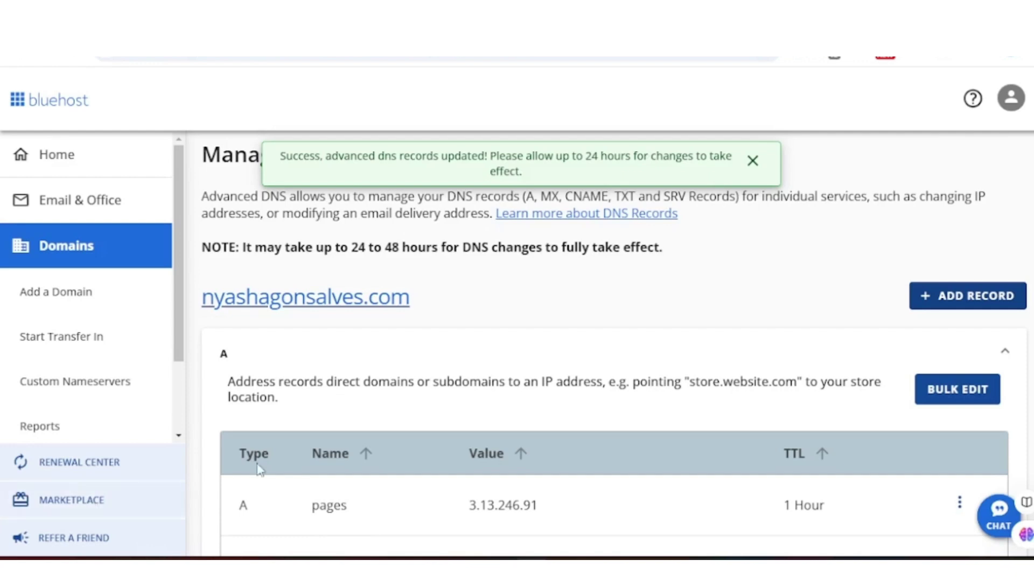
Scroll the Bluehost DNS records page to review the newly added records
{"action": "scroll", "coordinate": [662, 538], "scroll_direction": "down", "scroll_amount": 1}
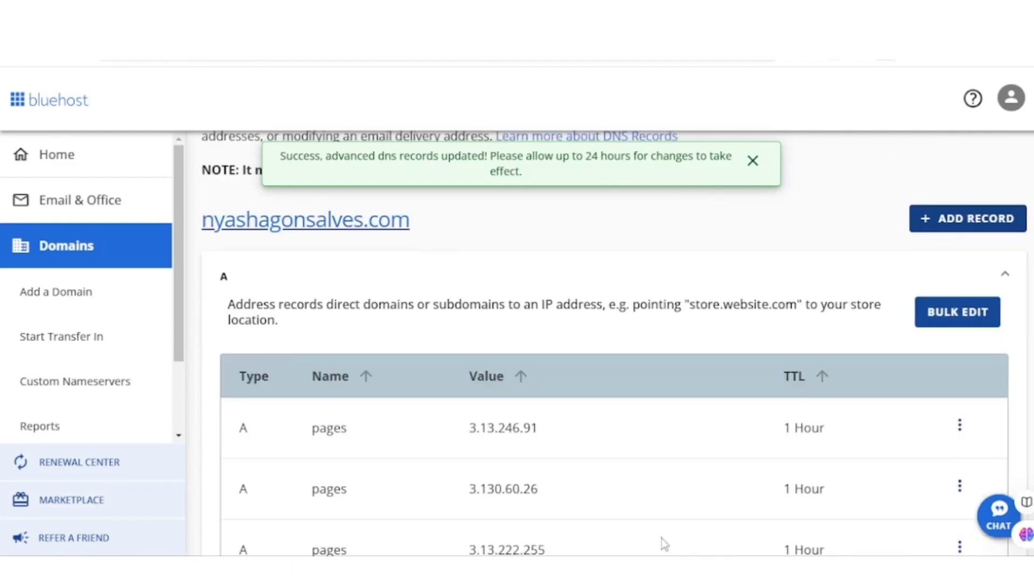
{"action": "scroll", "coordinate": [738, 490], "scroll_direction": "up", "scroll_amount": 3}
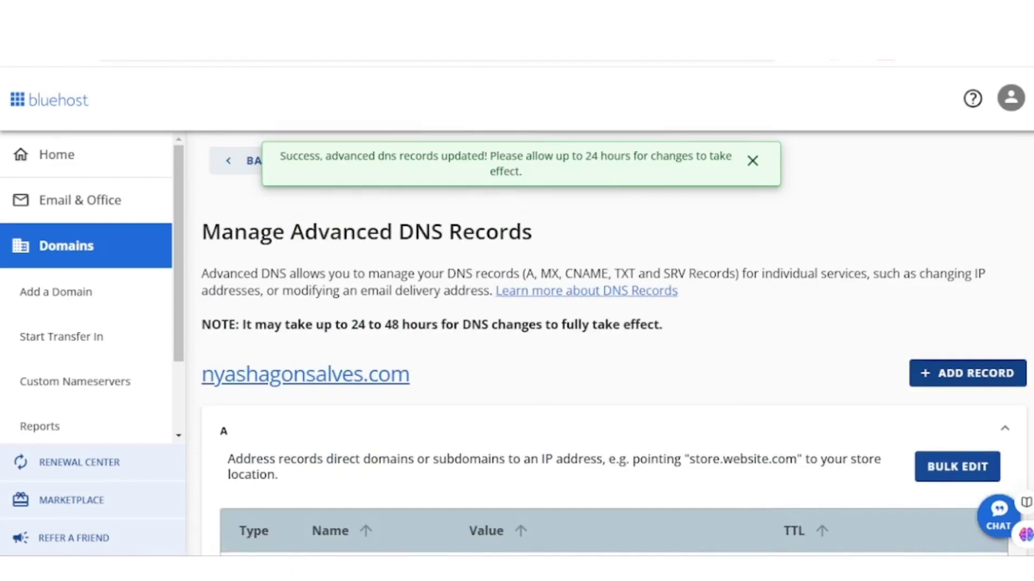